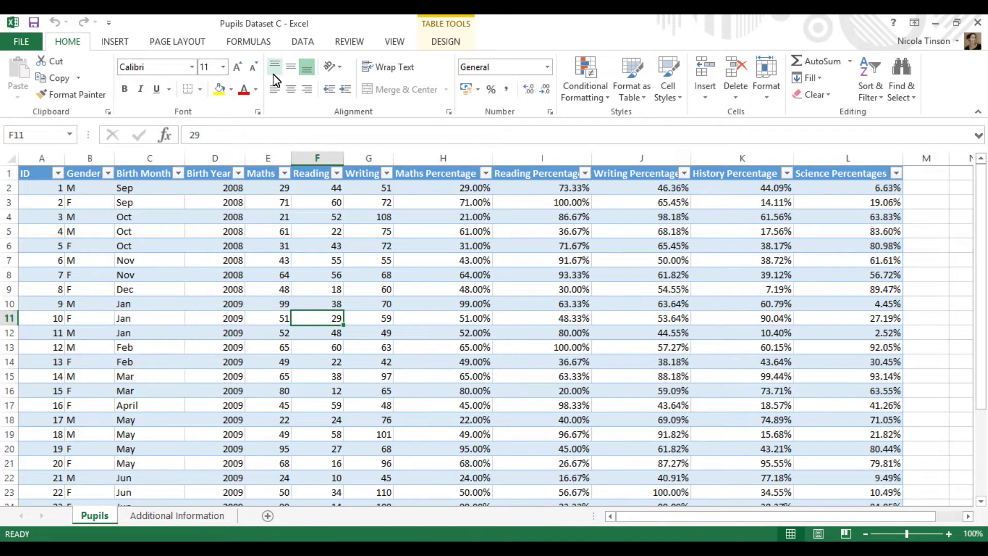
Create a PivotTable from the Pupils table, placed on a new worksheet.
left_click(123, 45)
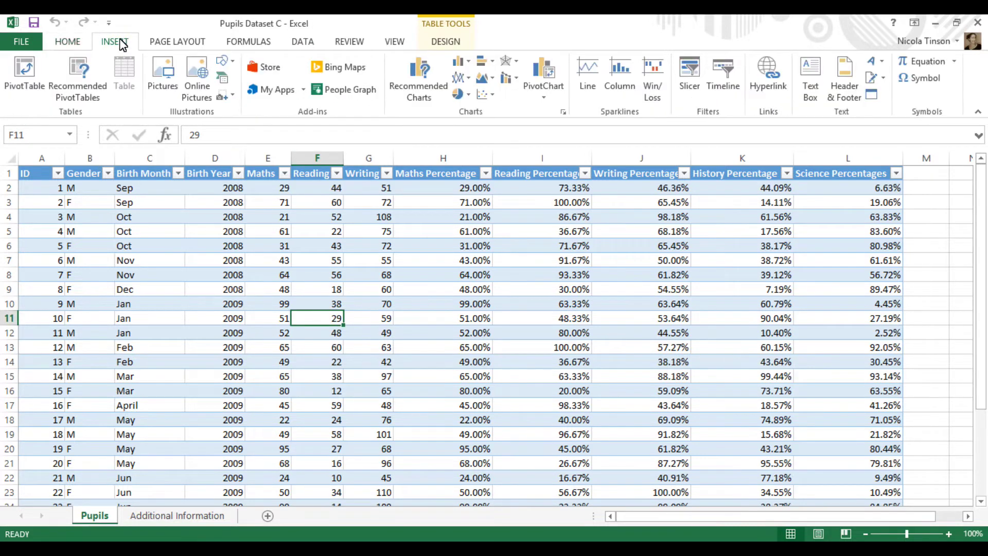
left_click(25, 83)
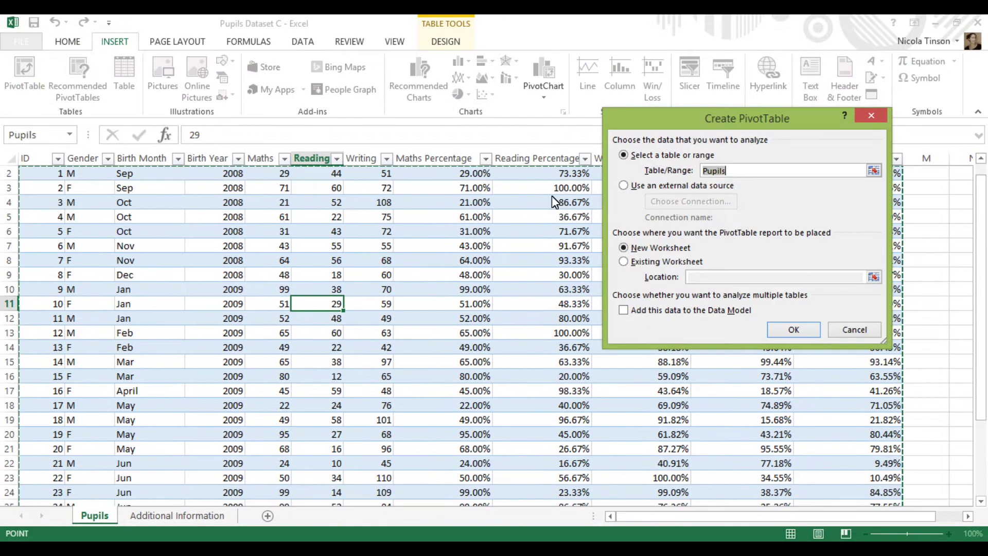
left_click_drag(696, 124, 441, 126)
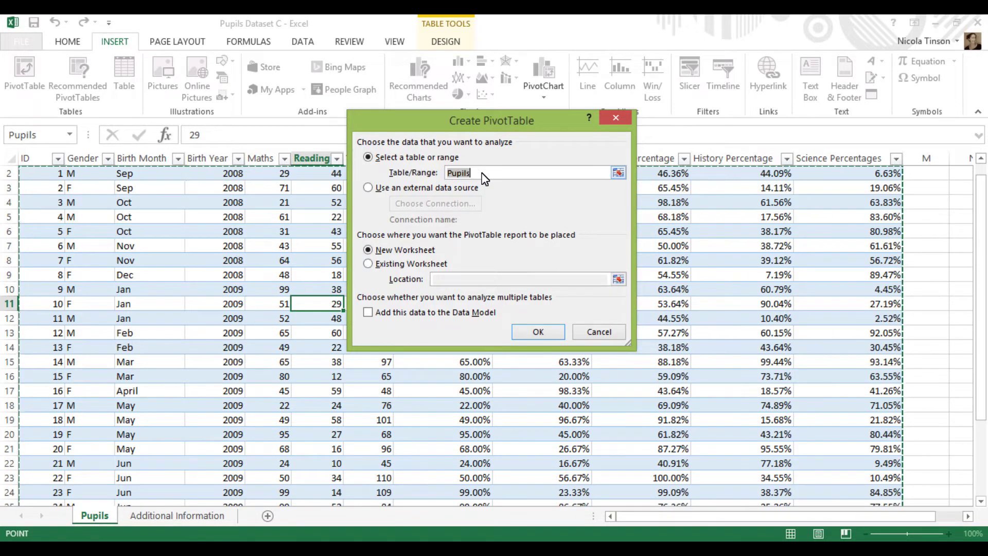
left_click(544, 336)
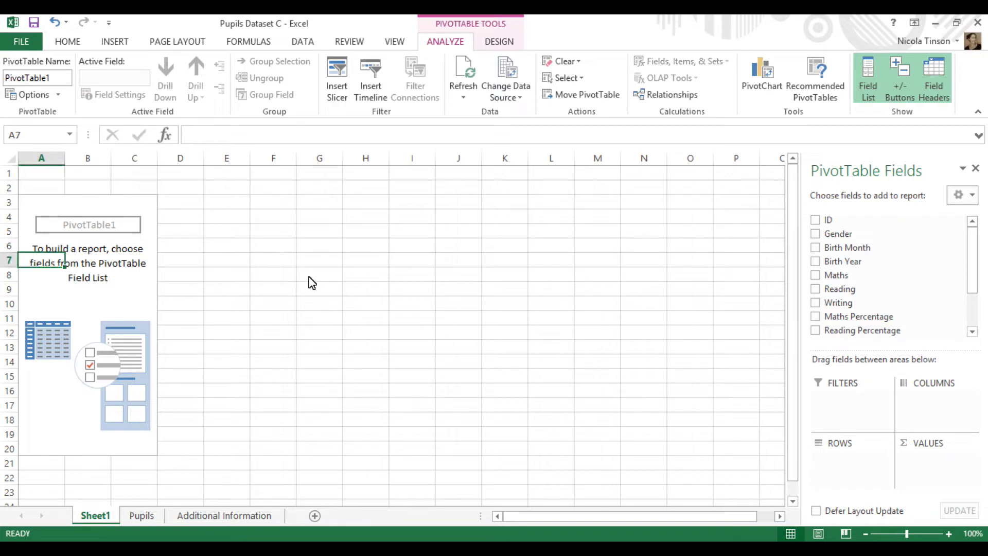
Add the ID field to the values area of the empty PivotTable.
left_click(208, 261)
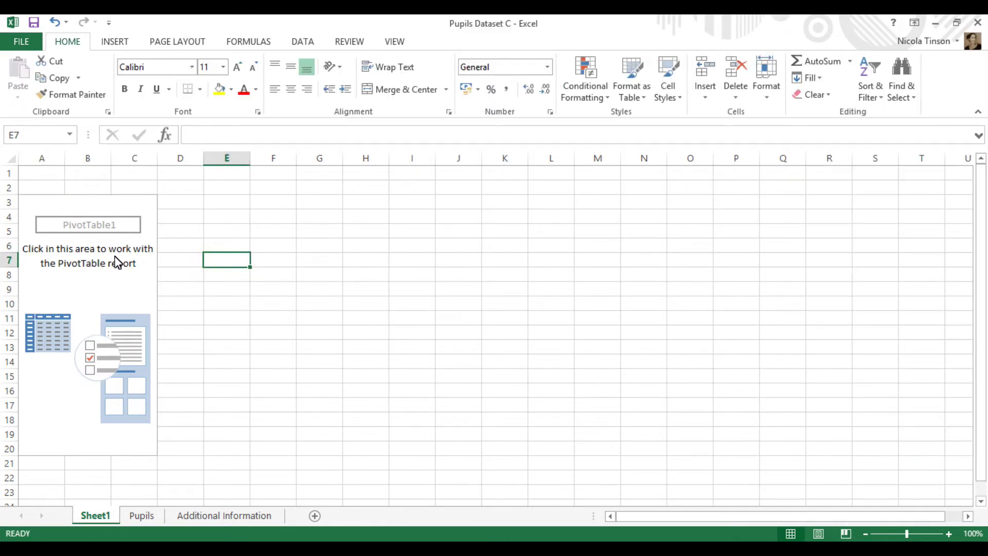
left_click(121, 216)
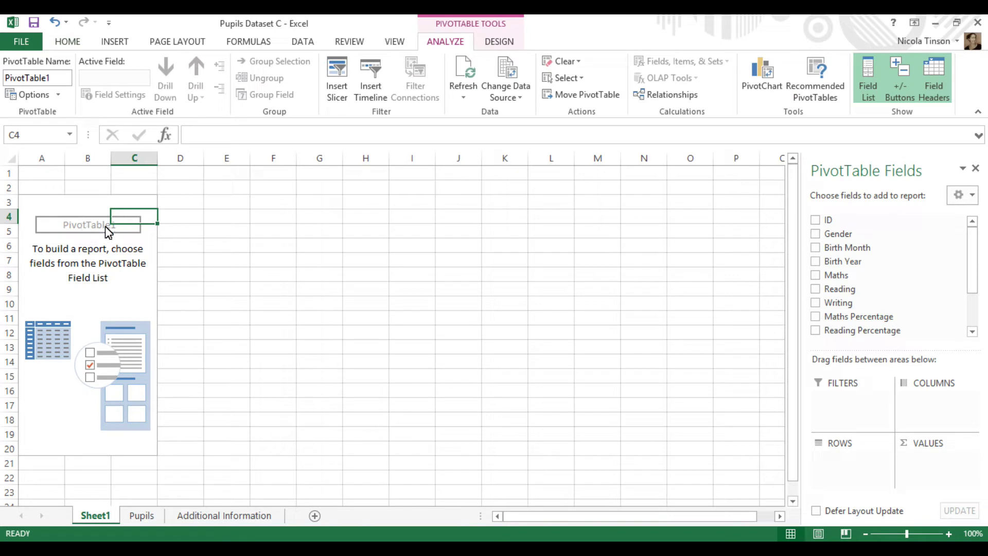
left_click(77, 276)
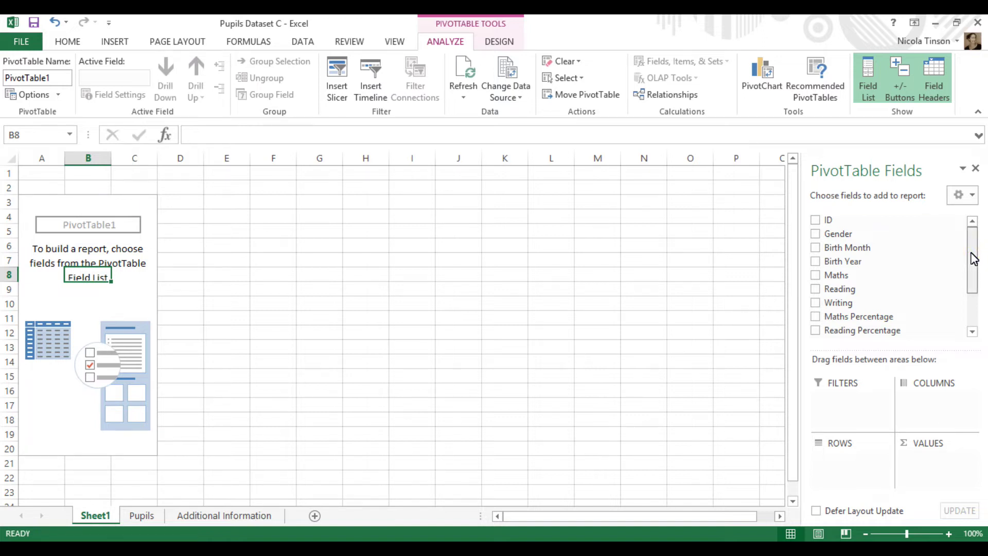
left_click_drag(972, 253, 971, 249)
left_click_drag(968, 254, 971, 286)
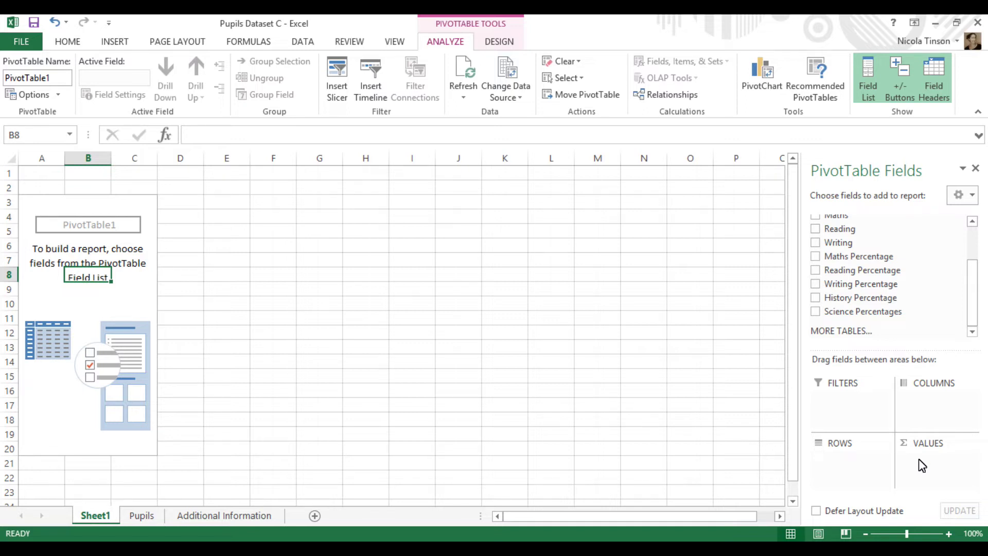
left_click_drag(971, 276, 973, 230)
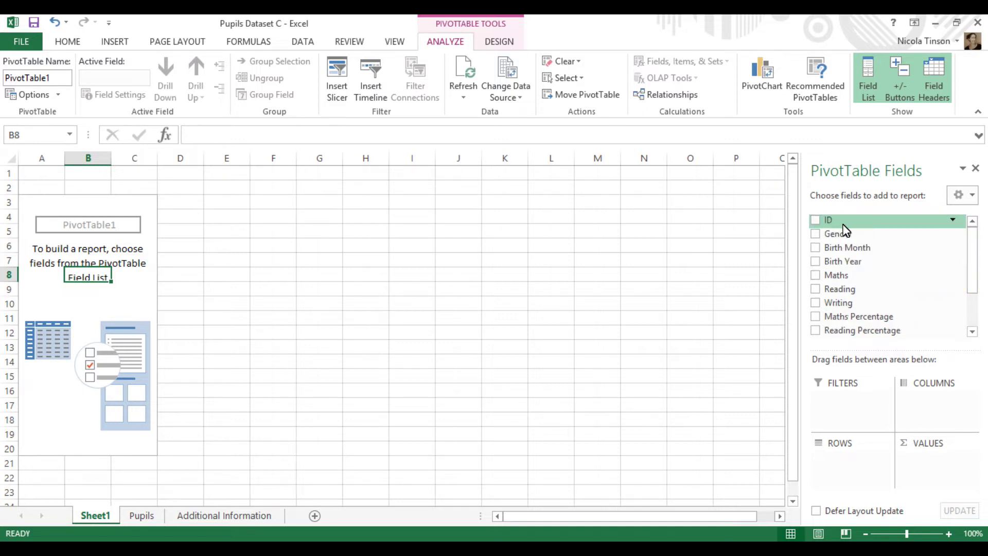
left_click_drag(832, 221, 941, 484)
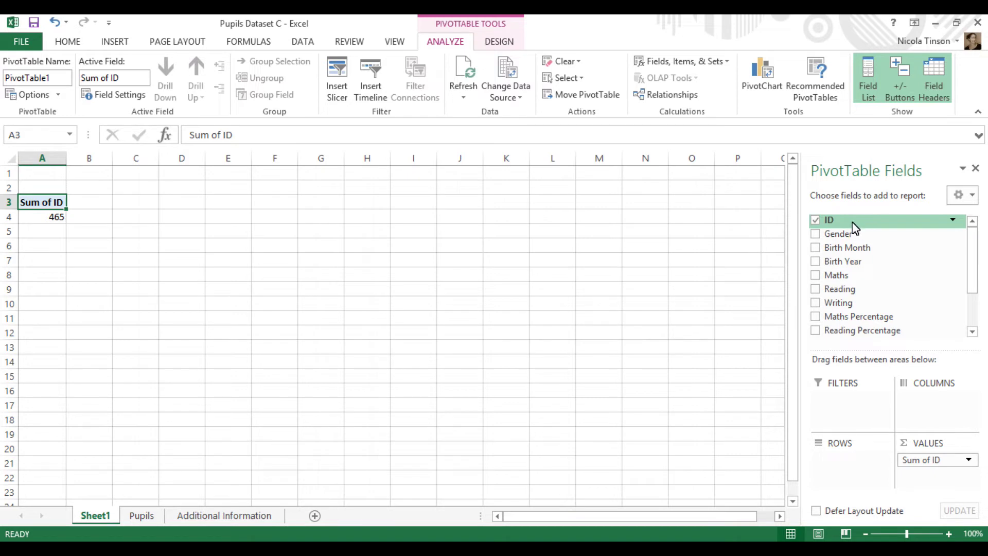
Summarize the ID value field by Count and give it the custom name Qty.
left_click(969, 461)
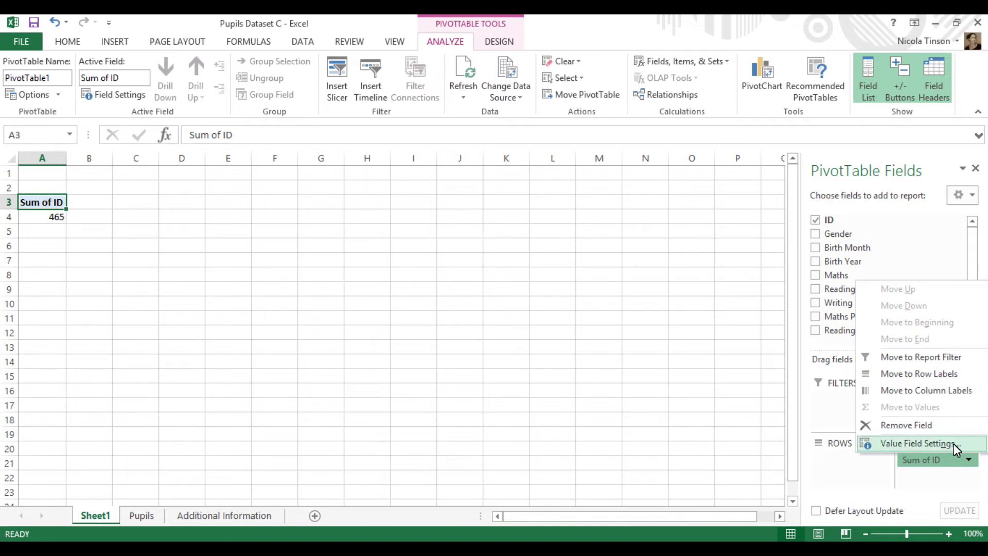
left_click(954, 444)
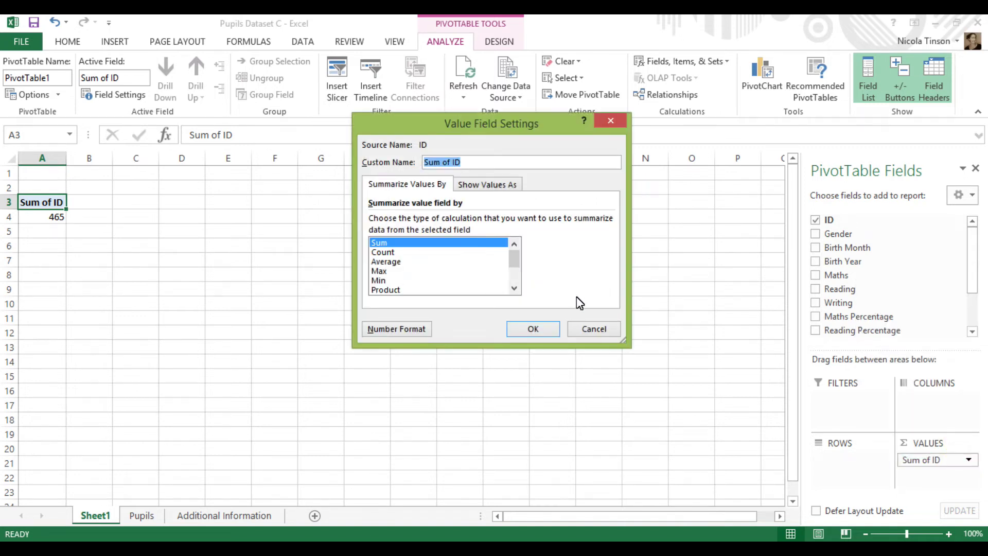
scroll(517, 264, "down", 2)
scroll(517, 263, "up", 2)
left_click(409, 252)
left_click_drag(474, 165, 420, 164)
type("Qty")
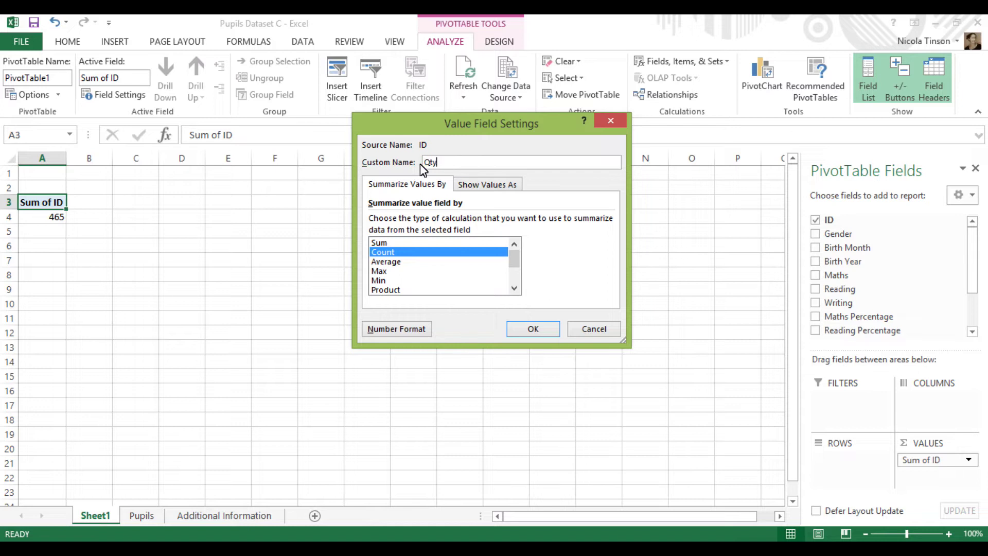
left_click(533, 331)
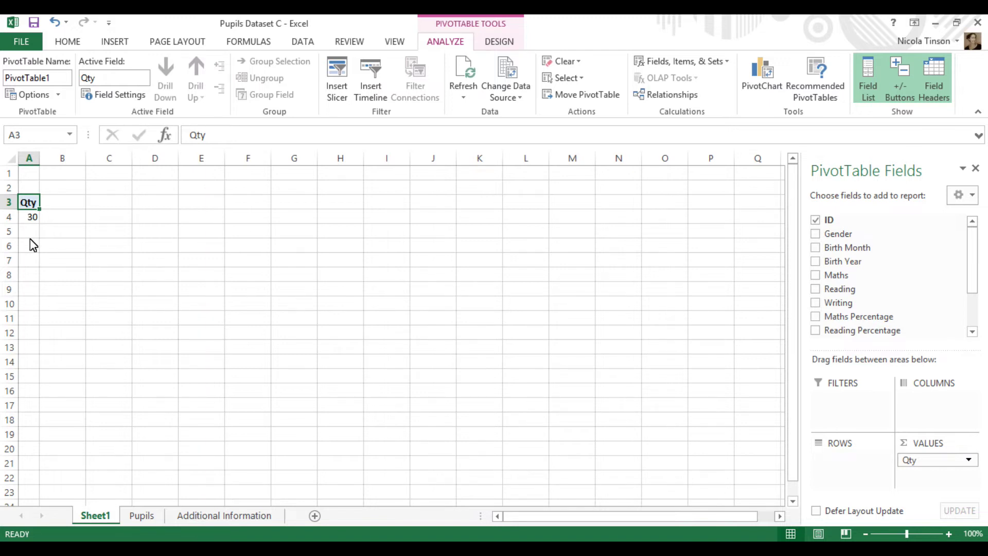
left_click(33, 219)
left_click(60, 223)
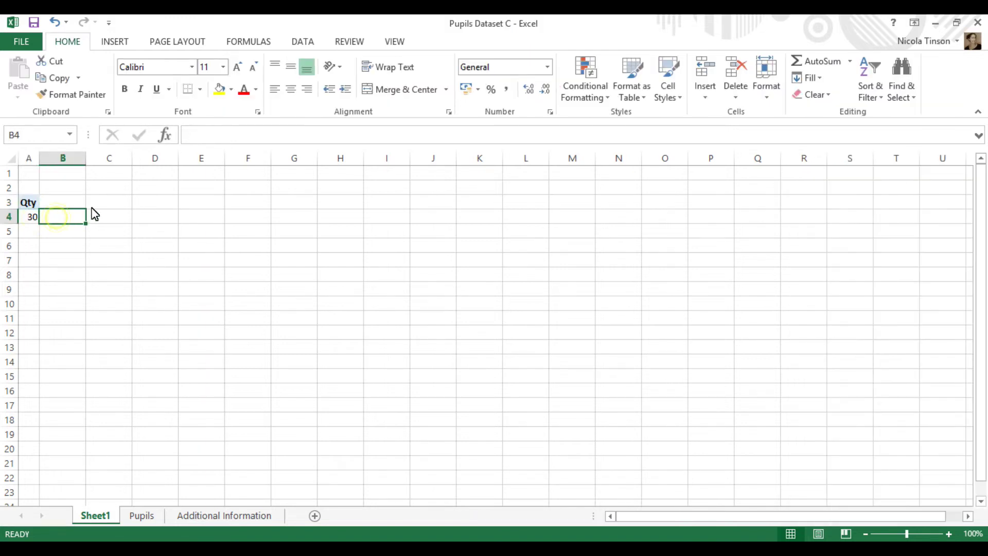
left_click(105, 205)
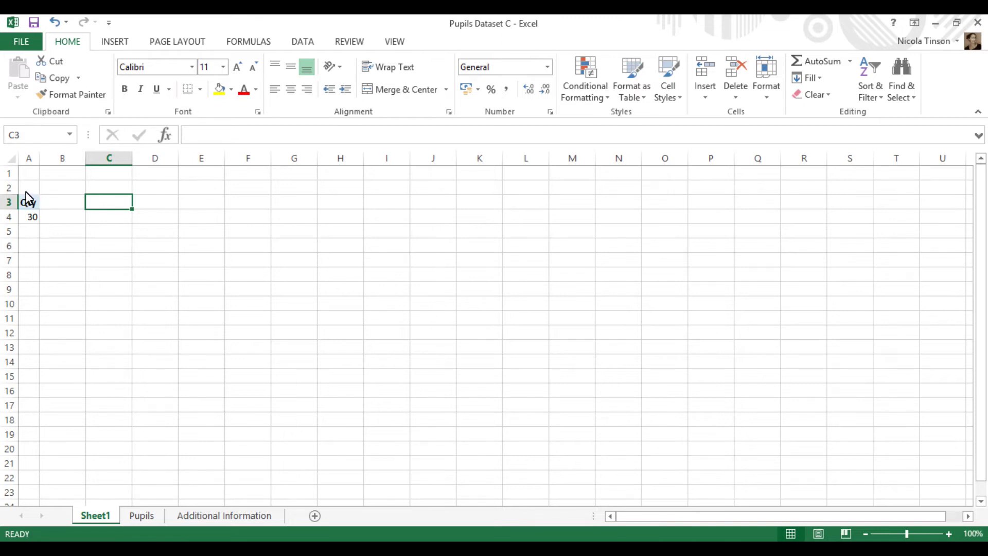
left_click_drag(26, 198, 66, 232)
Add the Gender field to the PivotTable's rows and check the quantity for each gender and the grand total.
left_click(34, 214)
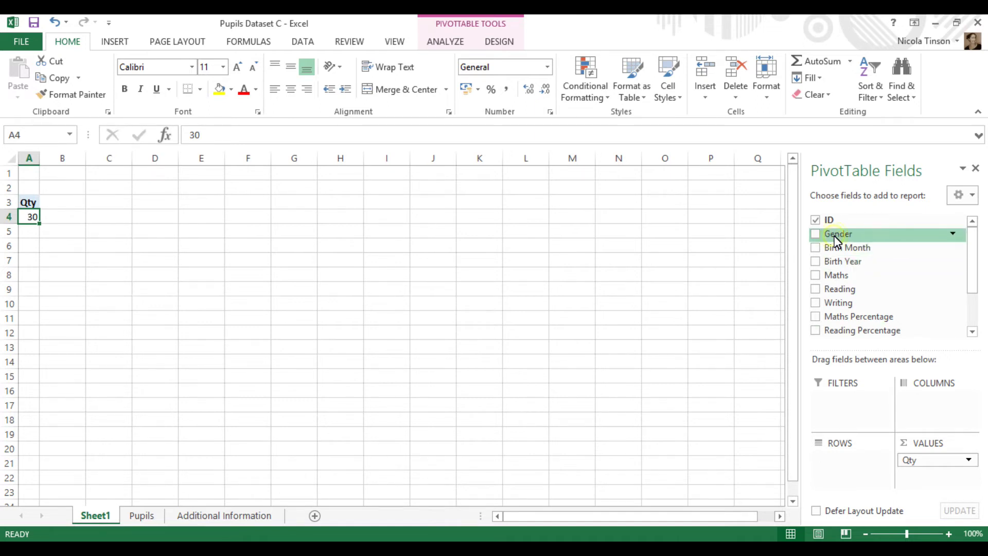
left_click_drag(839, 304, 840, 479)
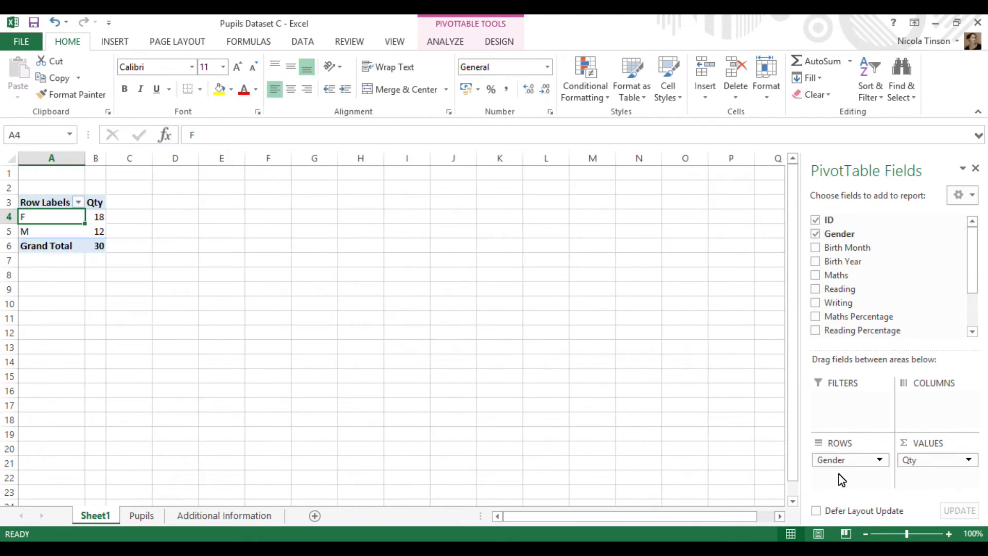
left_click(102, 218)
left_click(102, 236)
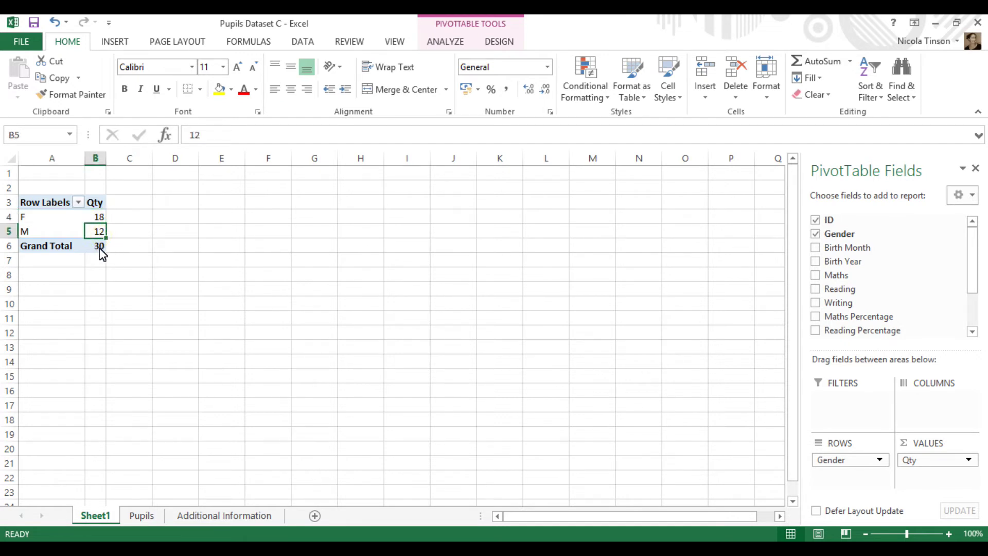
left_click(101, 249)
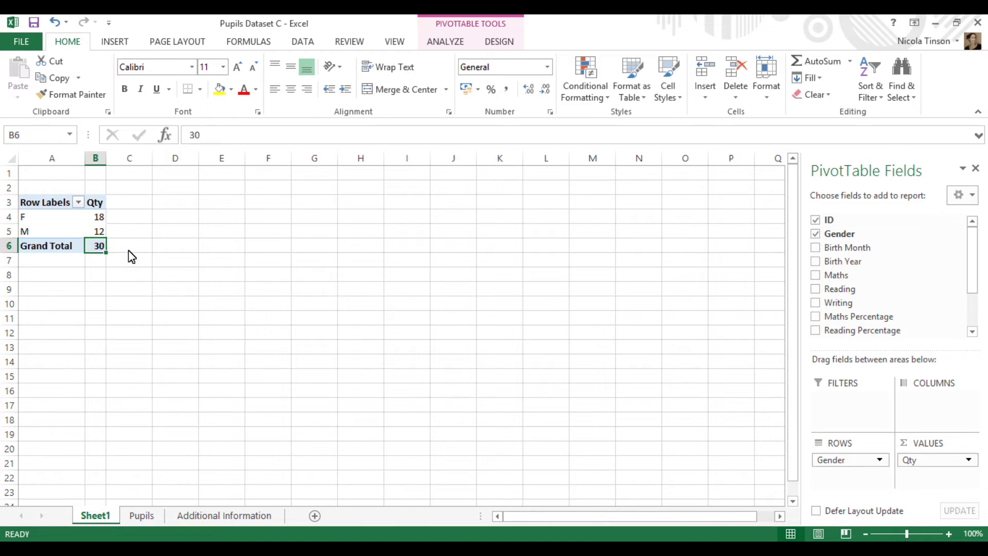
Try the Gender field as columns and return it to the rows.
left_click_drag(851, 461, 933, 421)
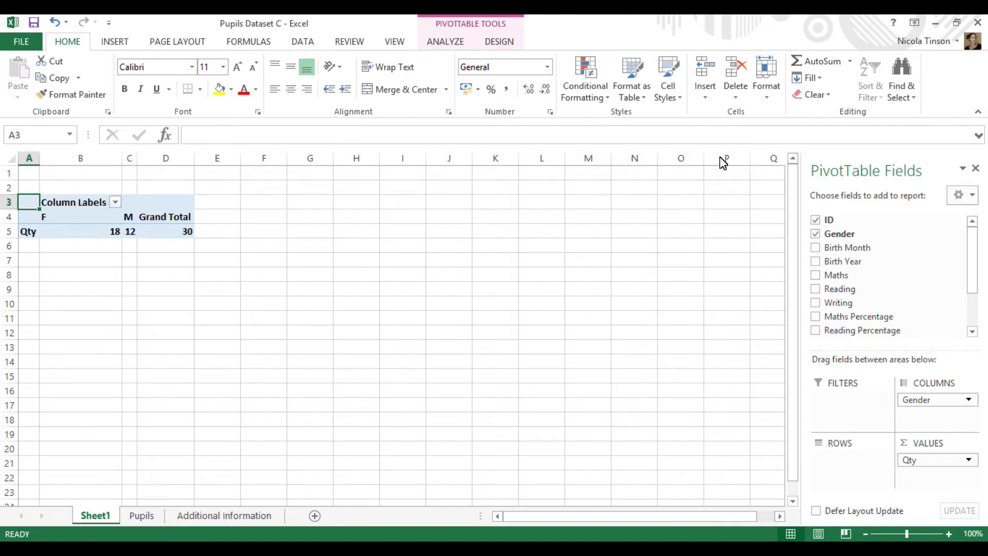
left_click_drag(941, 404, 855, 469)
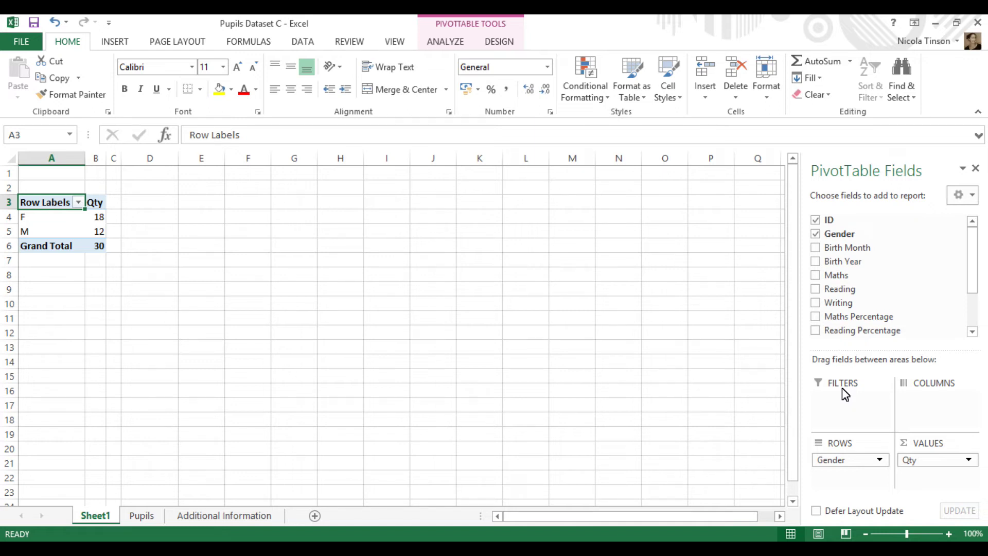
Move the Gender field to the report filter, allow multiple item selection and filter the PivotTable to F.
left_click_drag(841, 233, 849, 409)
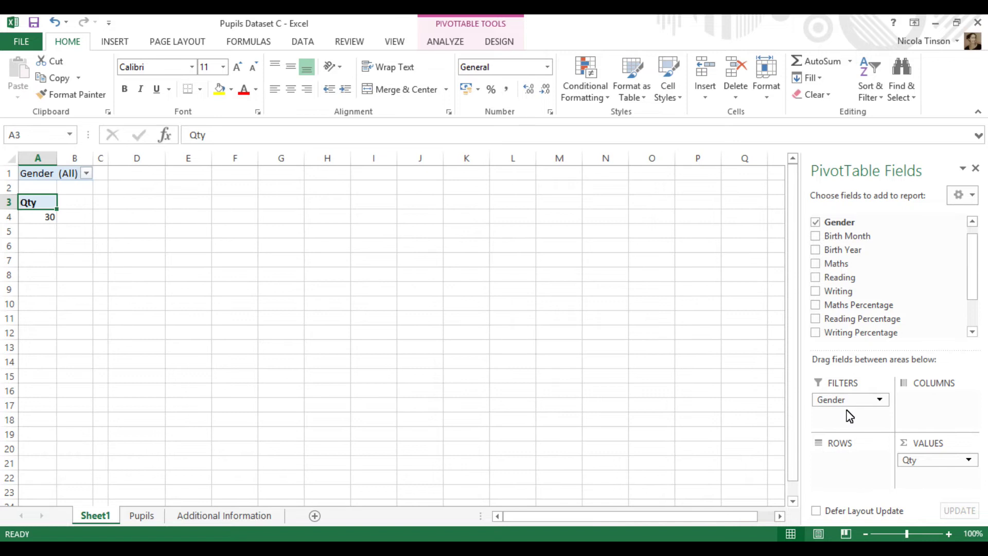
left_click(86, 174)
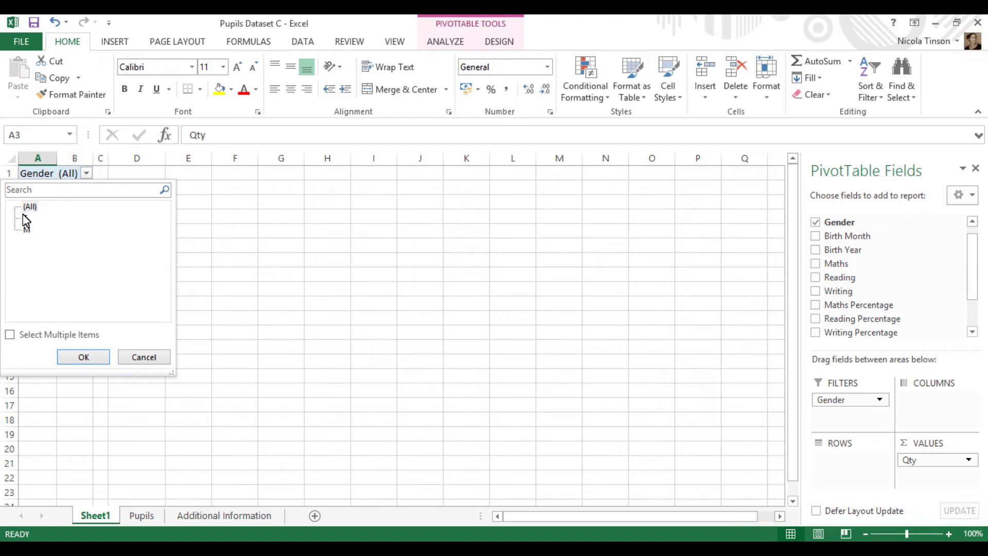
left_click(10, 334)
left_click(82, 358)
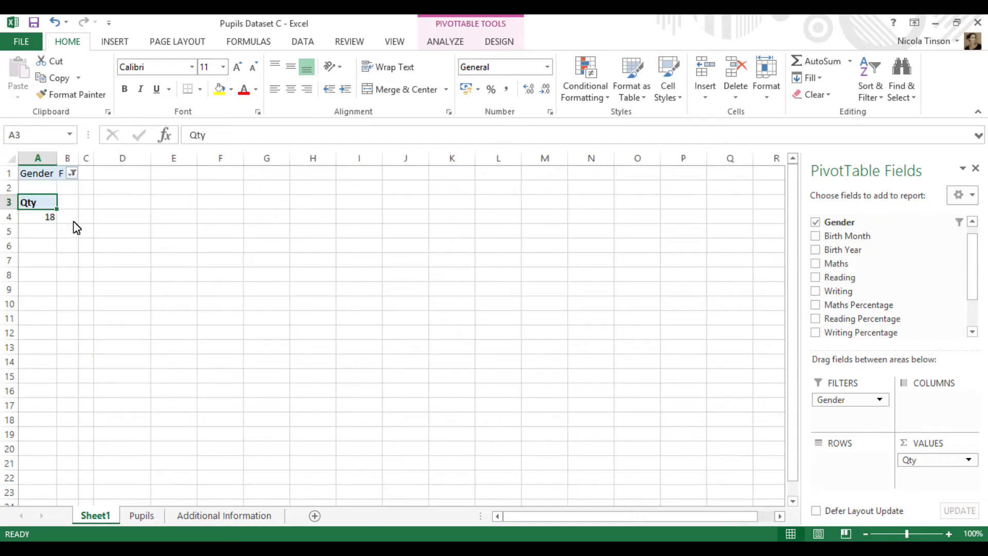
Switch the Gender report filter from F to M.
left_click(72, 173)
left_click(26, 218)
left_click(25, 230)
left_click(79, 354)
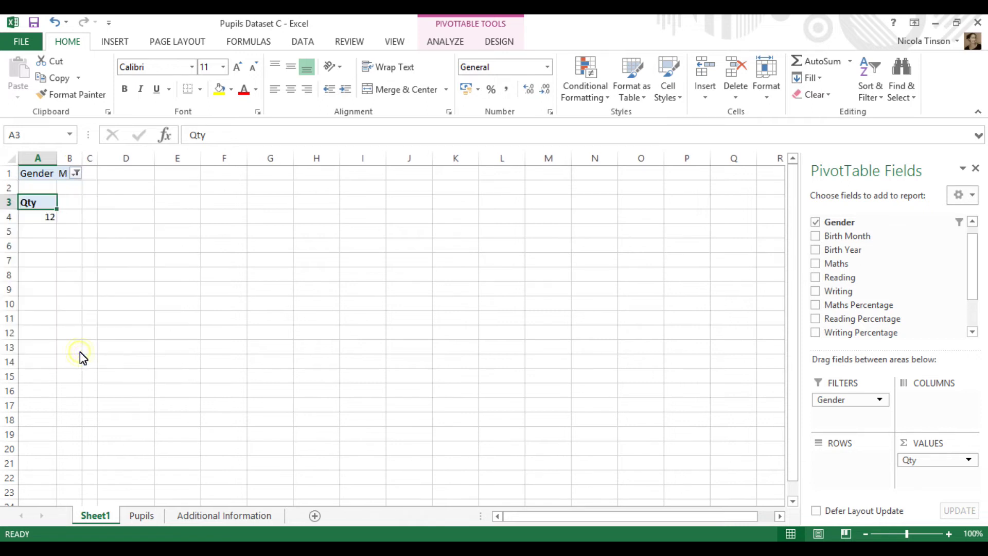
Reset the Gender report filter to all items and move the Gender field back to the rows.
left_click(76, 174)
left_click(26, 208)
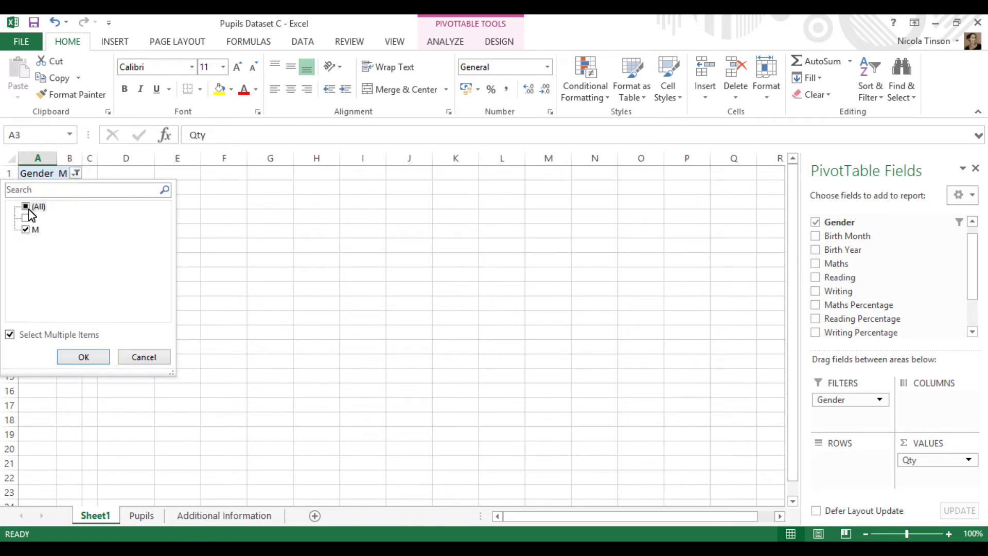
left_click(91, 359)
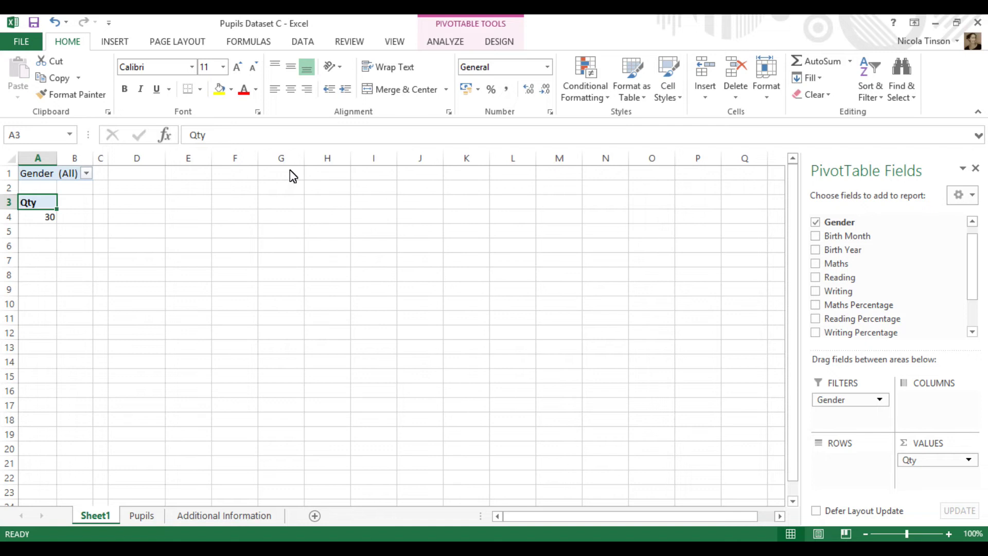
mouse_move(40, 226)
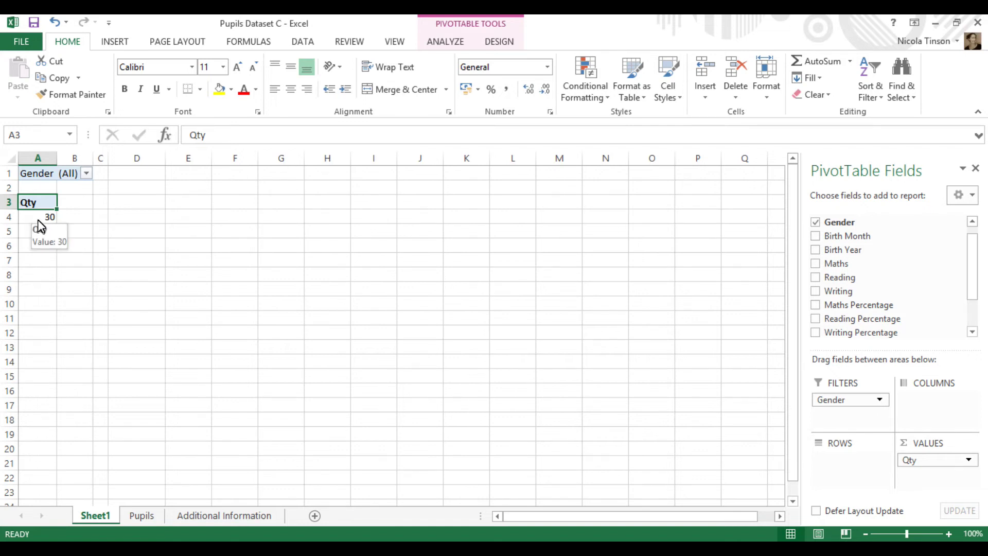
left_click_drag(848, 402, 851, 455)
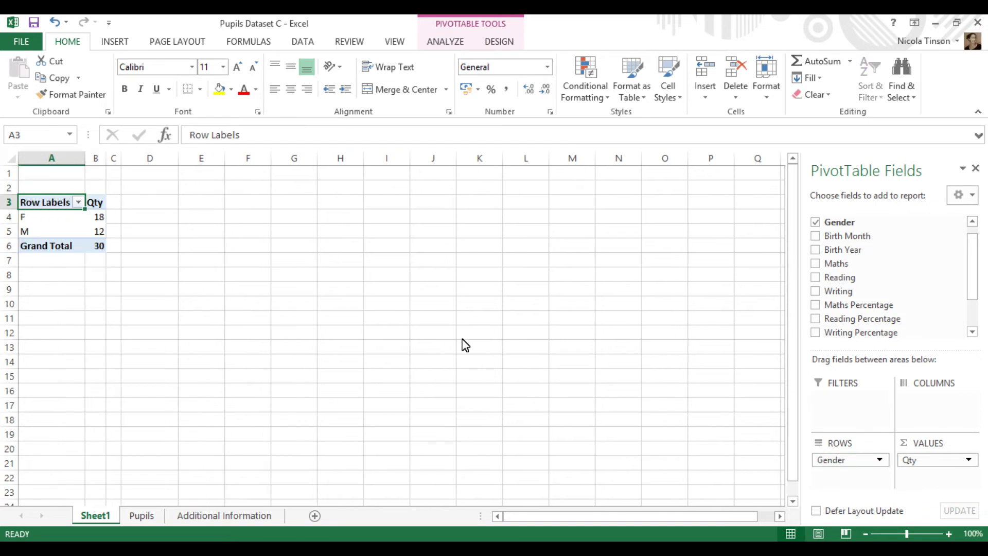
Drill down into the M row's quantity to list the underlying pupil records on a new sheet.
left_click(97, 233)
double_click(96, 232)
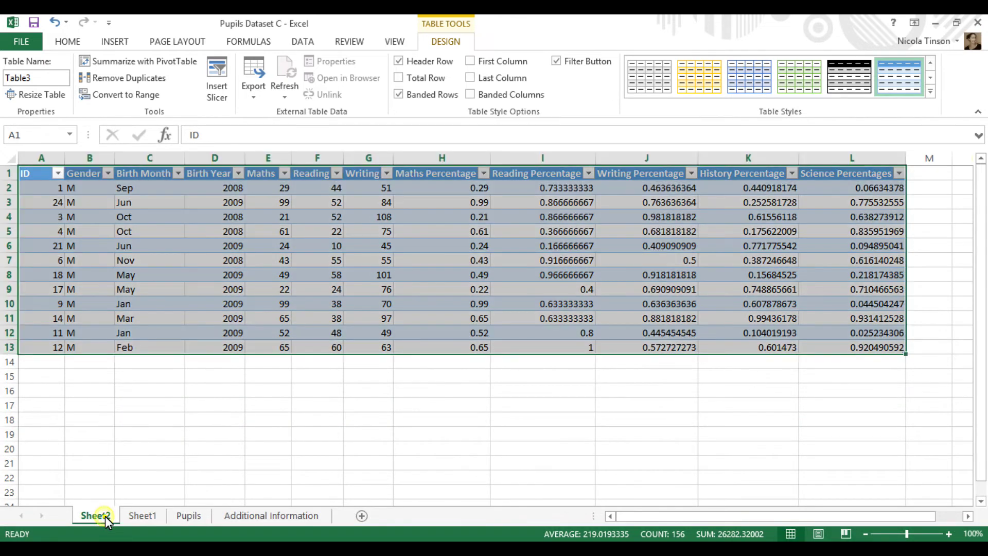
left_click(121, 482)
Delete the drill-down sheet that lists the M pupils' records.
left_click(105, 515)
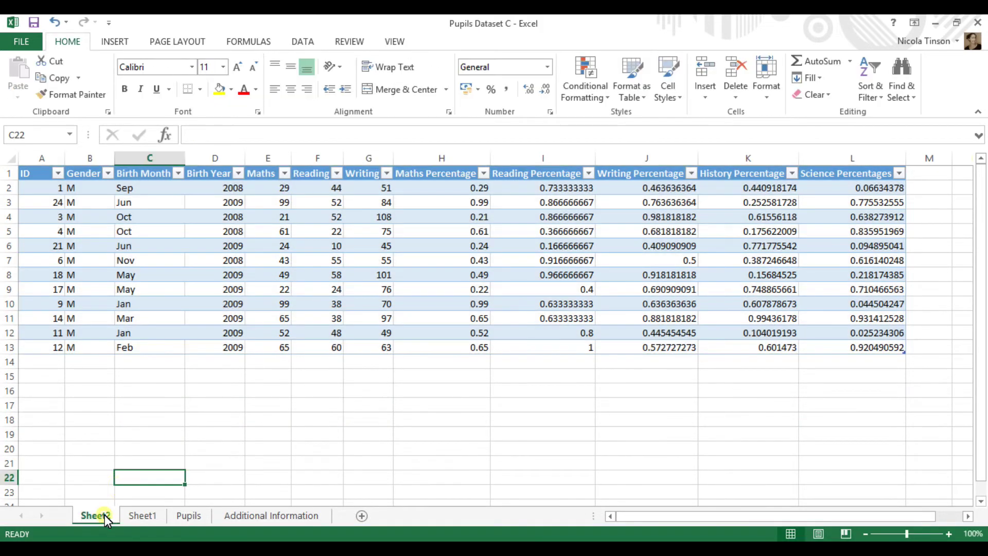
right_click(107, 517)
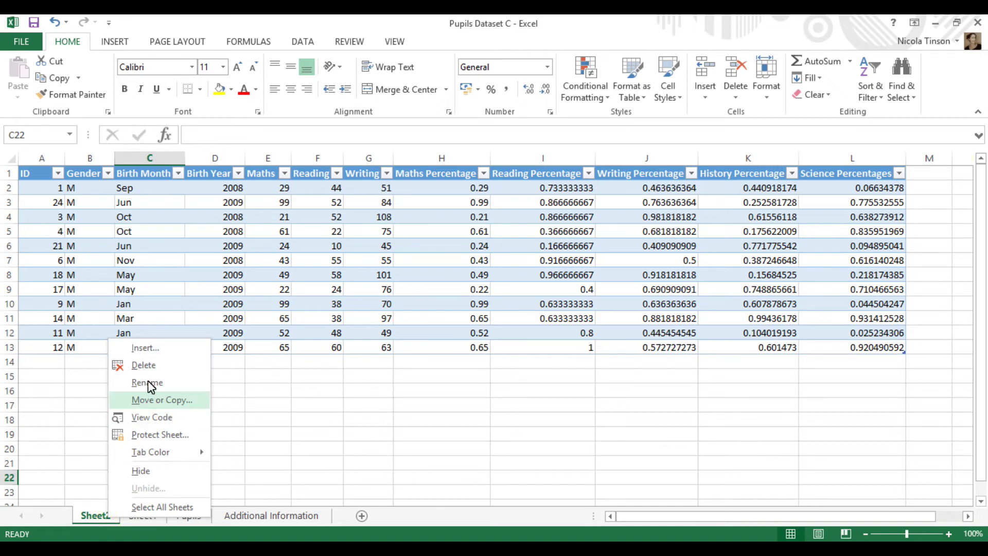
left_click(146, 367)
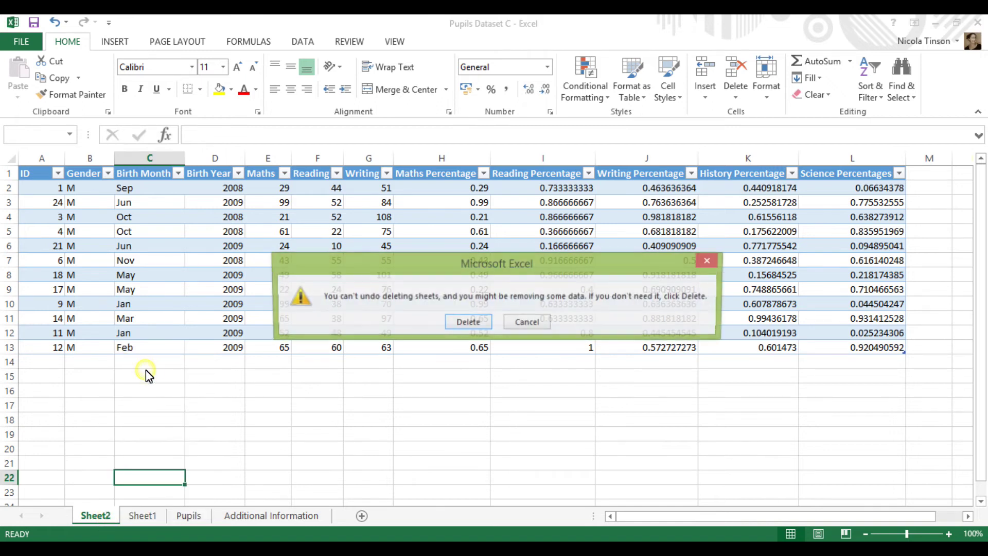
left_click(468, 322)
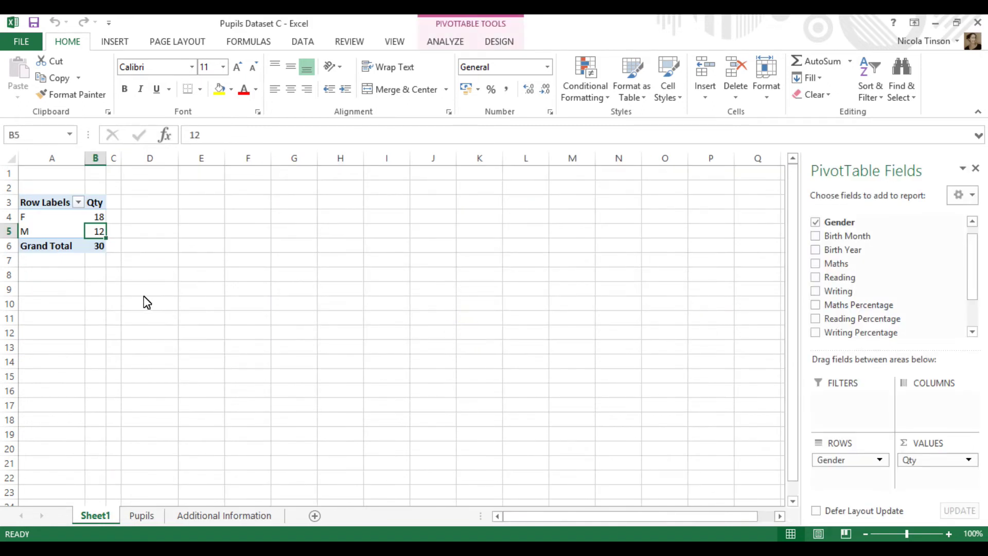
Convert the table on the Additional Information sheet to a normal range.
mouse_move(101, 232)
left_click(213, 516)
left_click(79, 235)
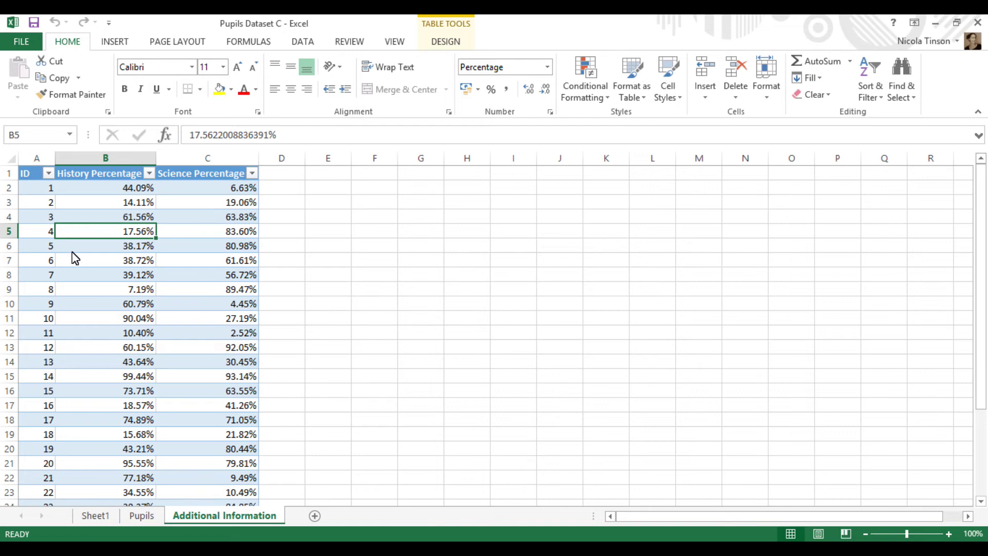
right_click(73, 256)
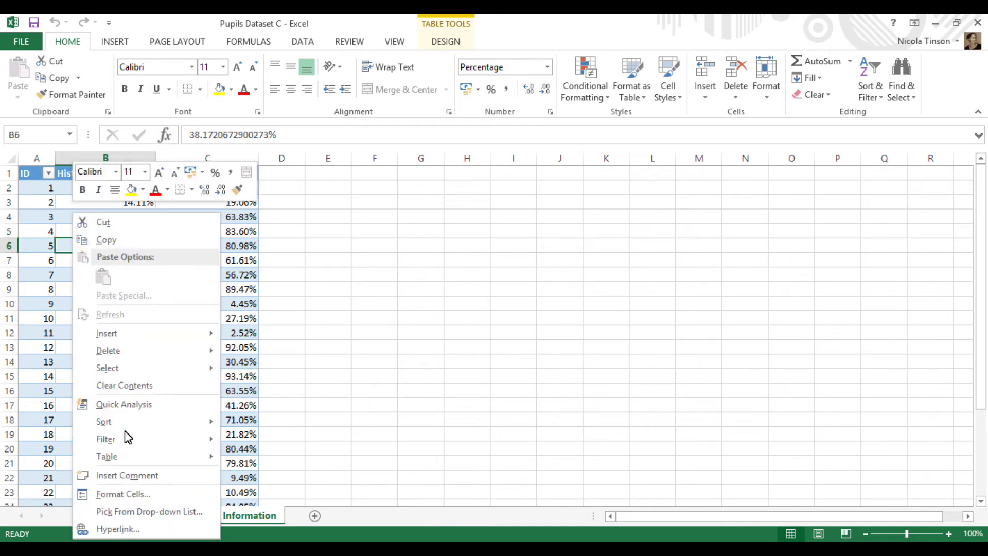
mouse_move(137, 457)
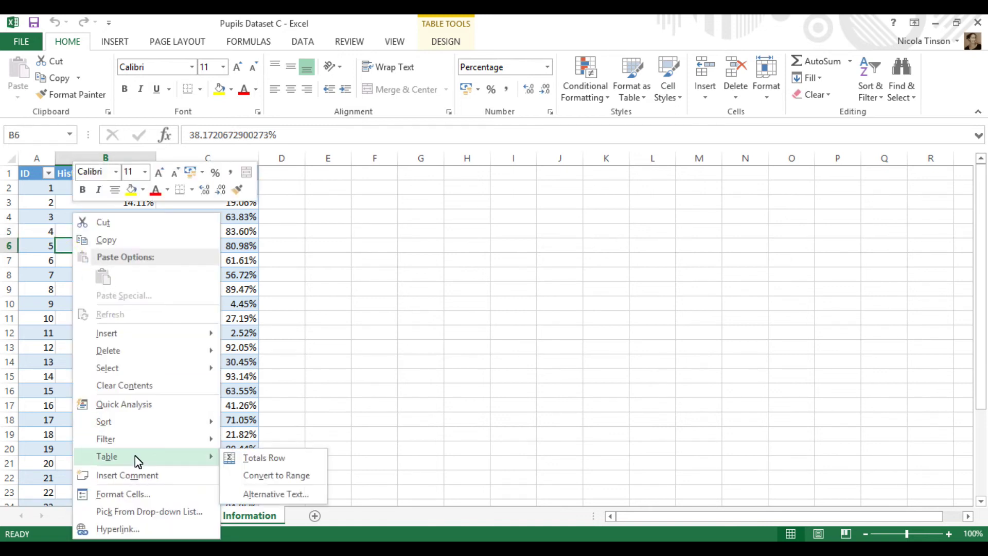
left_click(263, 476)
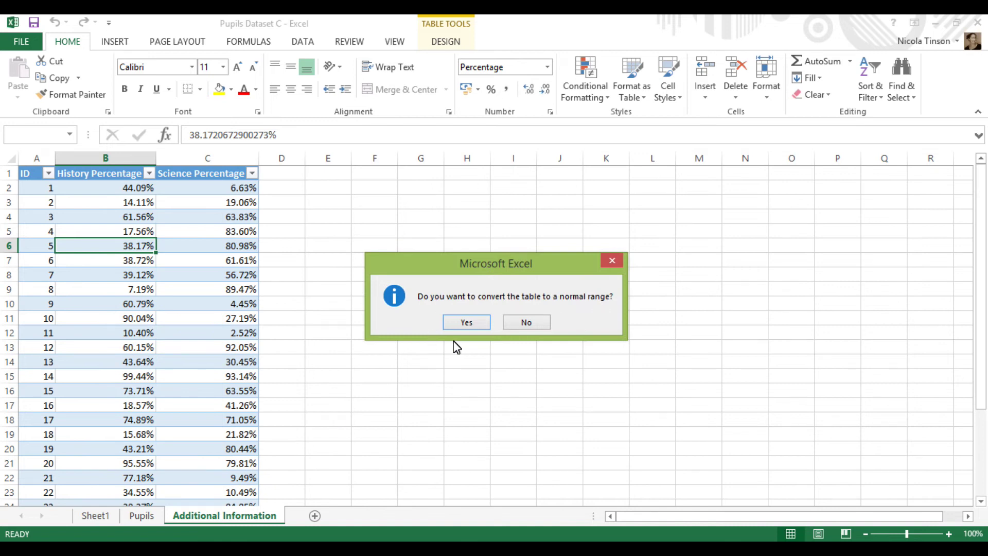
left_click(466, 324)
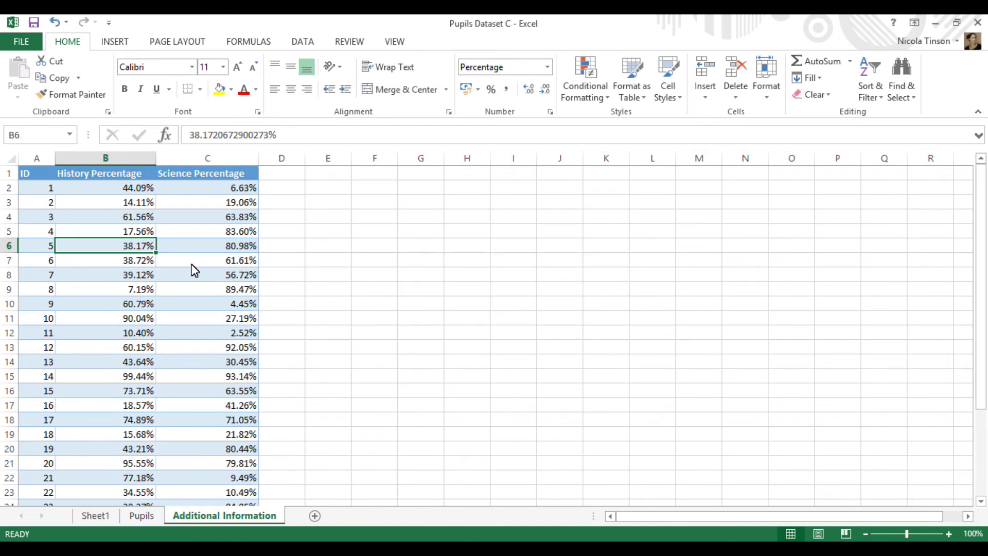
Check the workbook's list of named tables and ranges for the Additional Information data.
left_click(74, 202)
left_click(70, 135)
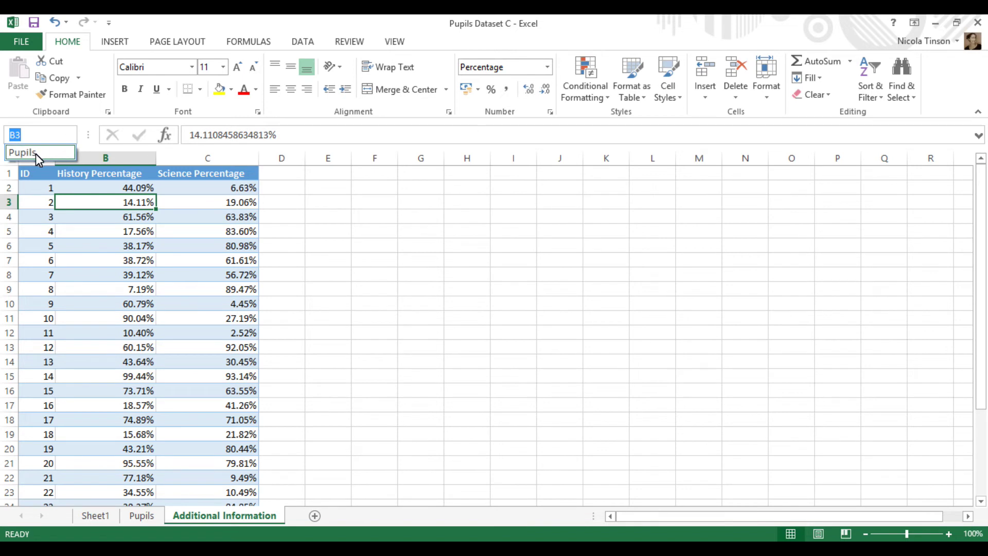
left_click(124, 245)
left_click(135, 252)
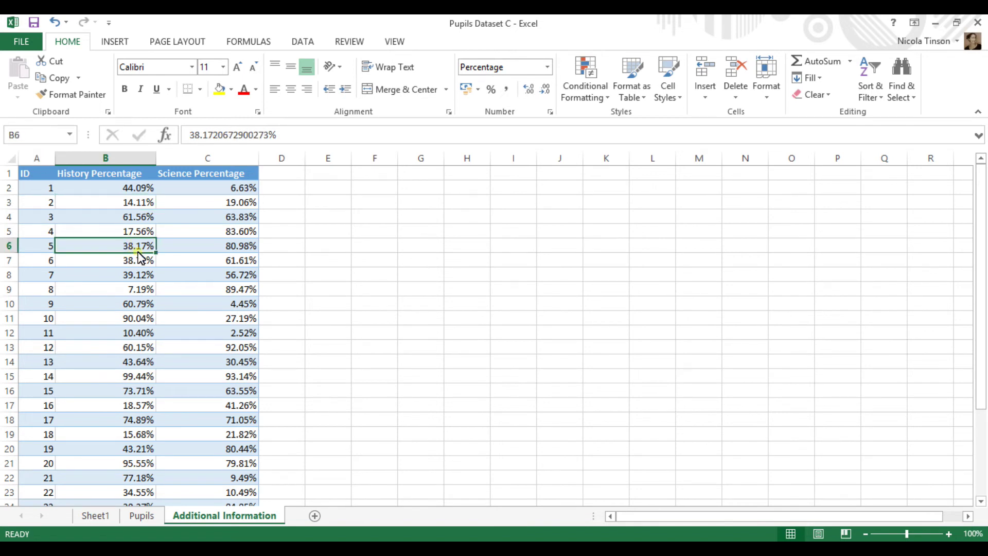
Create a PivotTable on a new worksheet from the range $A$1:$C$31 of the Additional Information sheet.
left_click(42, 176)
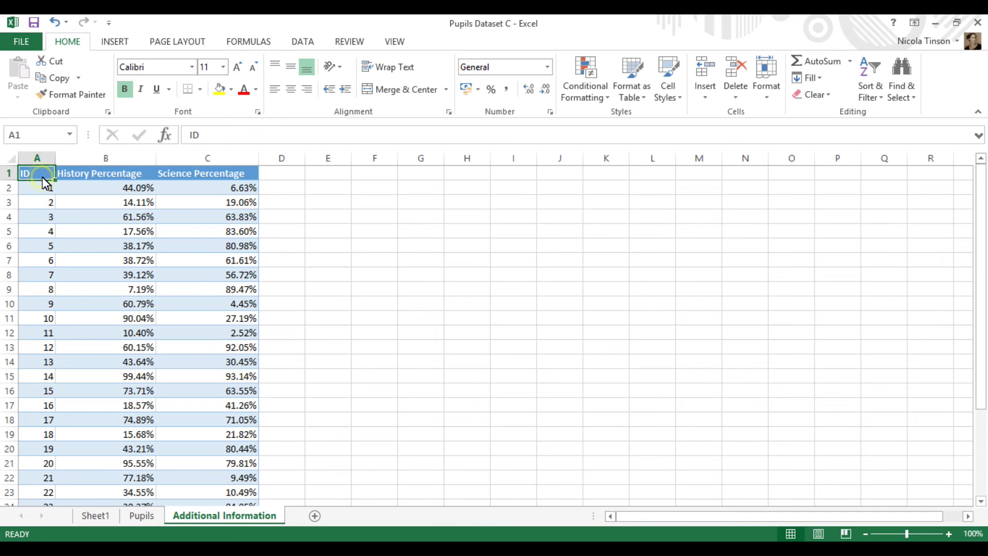
left_click(114, 46)
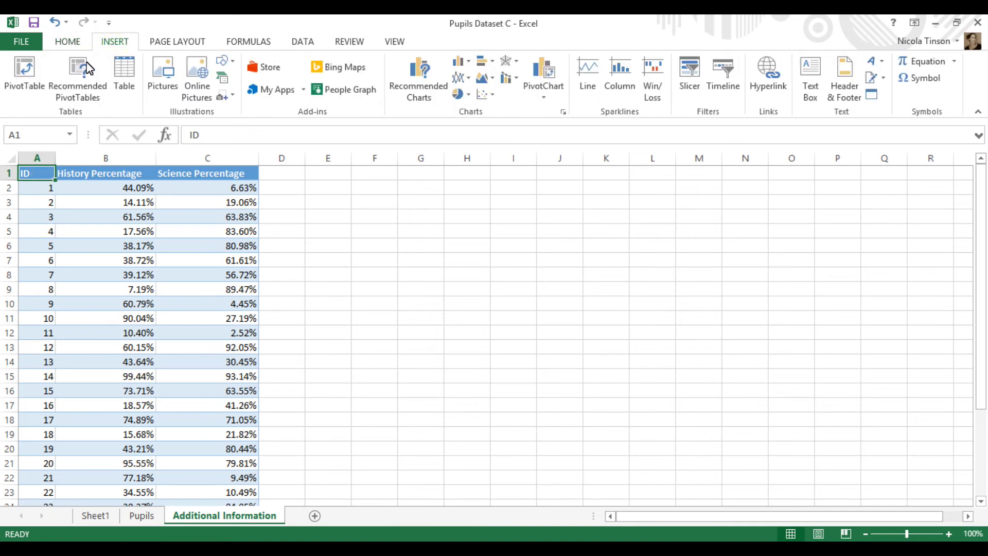
left_click(25, 77)
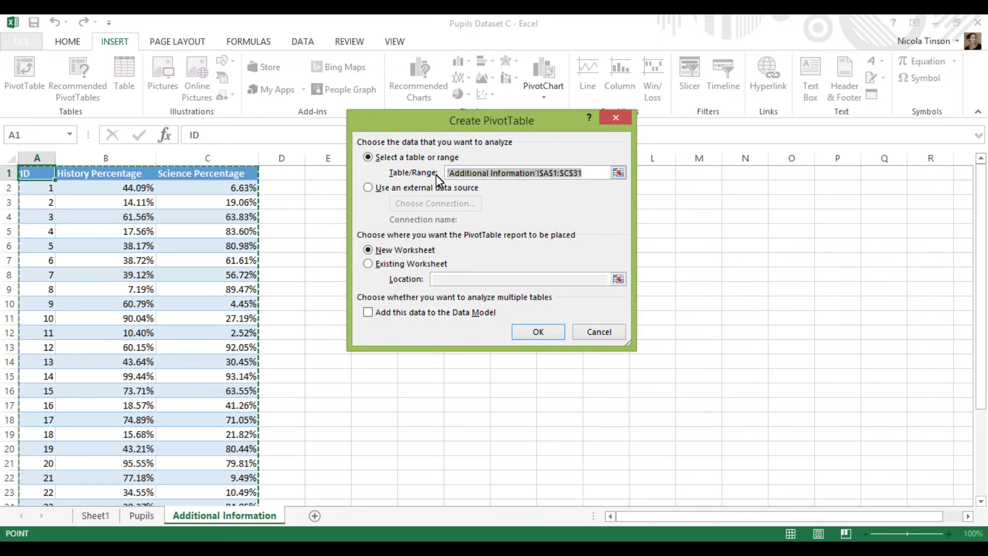
left_click_drag(450, 174, 556, 174)
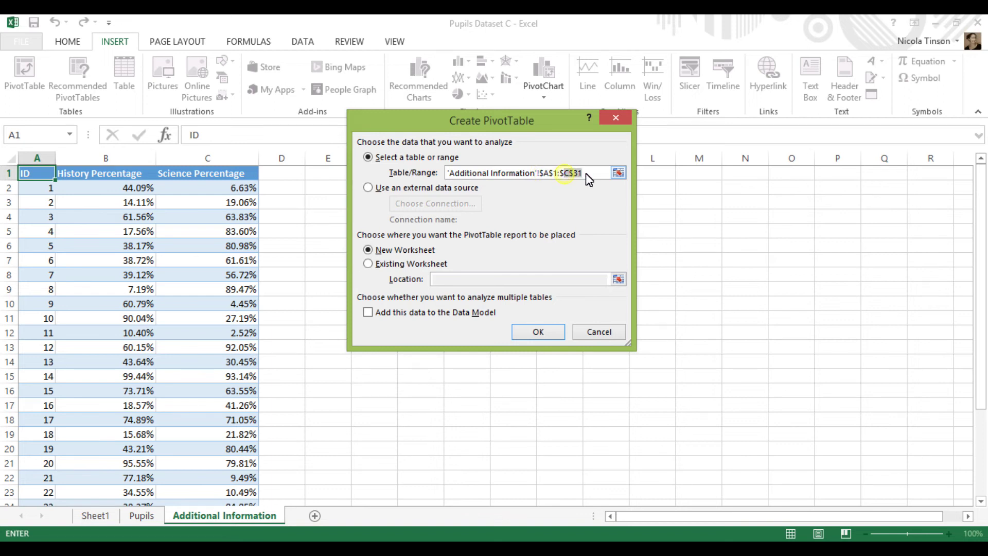
left_click(618, 173)
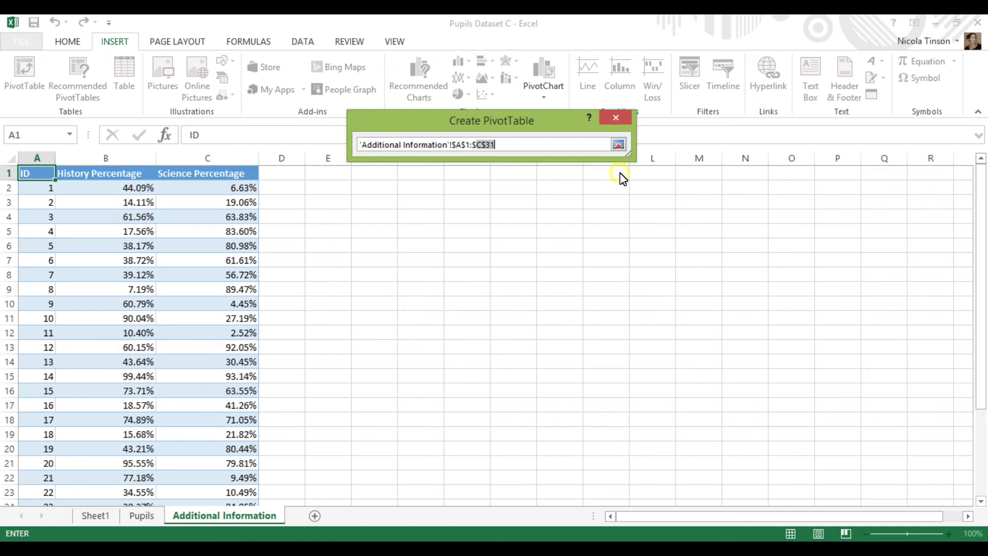
left_click(520, 150)
left_click(40, 176)
key("ctrl+shift+Right")
key("ctrl+shift+Down")
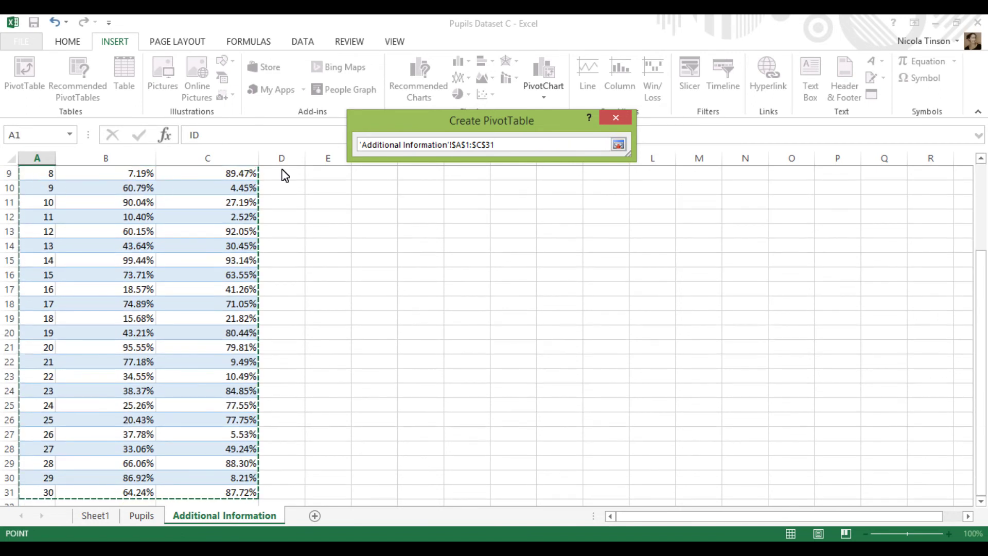
left_click(619, 146)
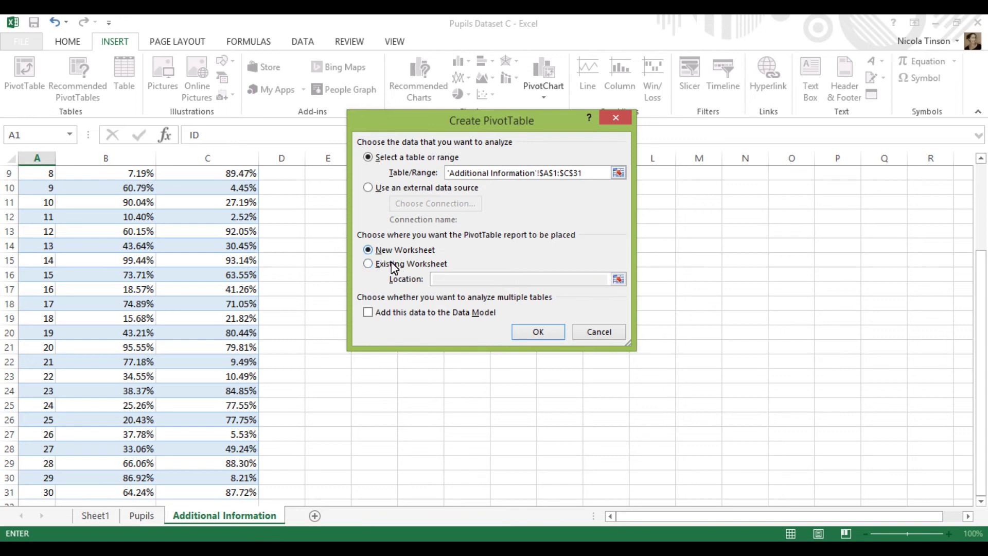
left_click(534, 336)
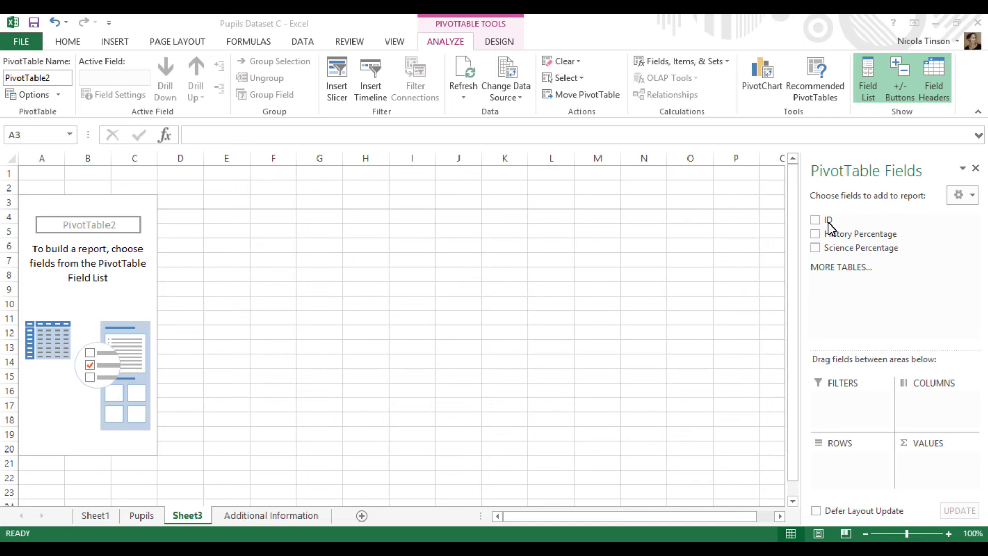
Add the ID field to the new PivotTable's values, summarized by Count with the custom name Qty.
left_click_drag(824, 220, 927, 464)
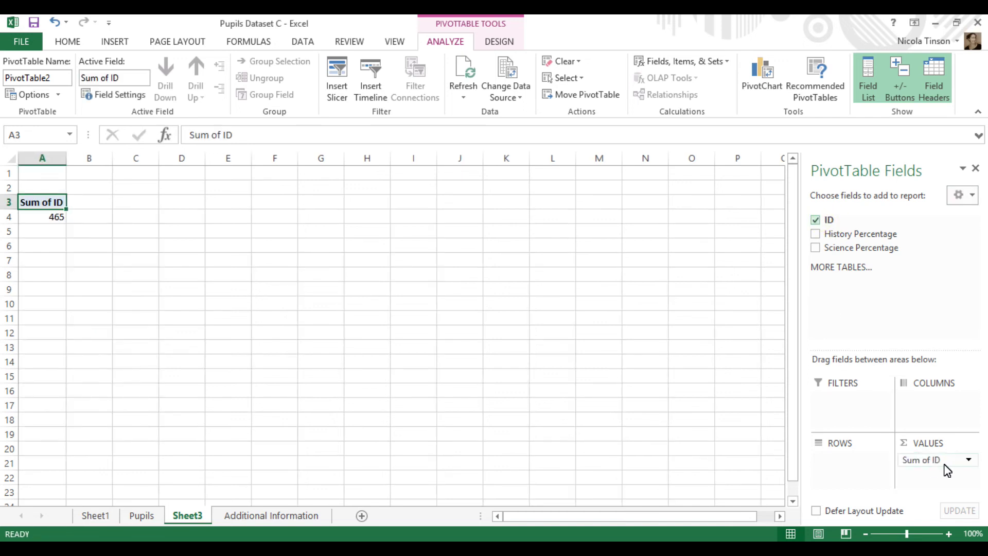
left_click(969, 461)
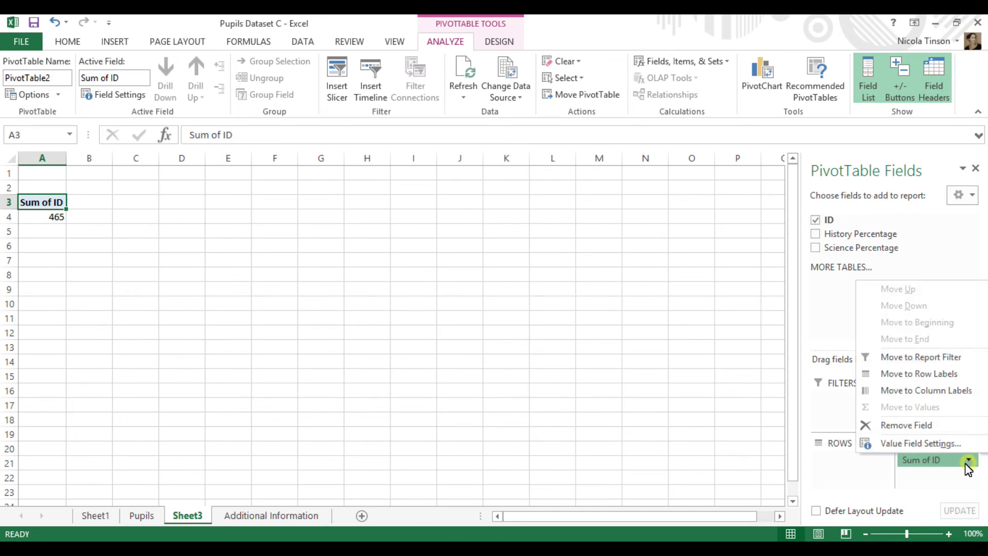
left_click(927, 450)
left_click(430, 252)
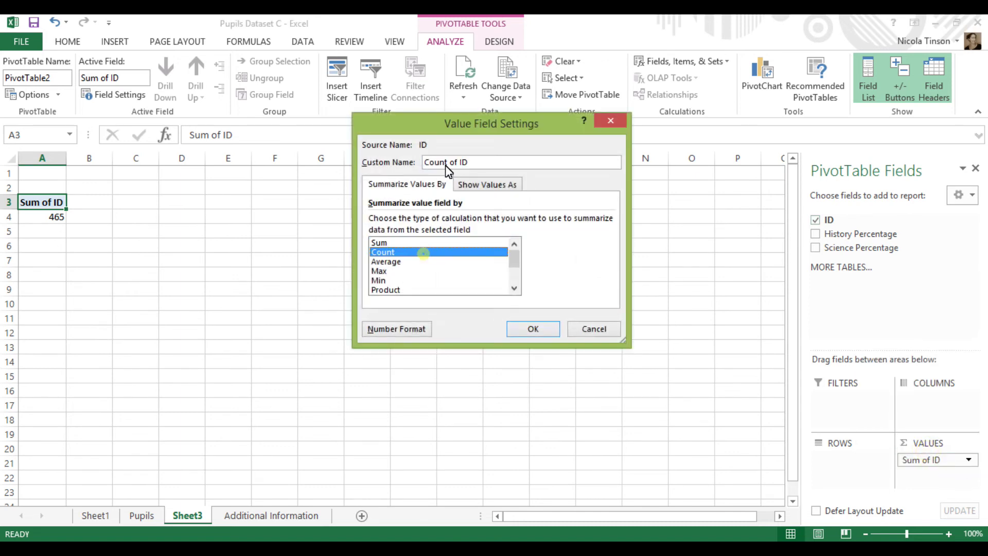
left_click_drag(477, 162, 417, 164)
type("Qty")
left_click(533, 329)
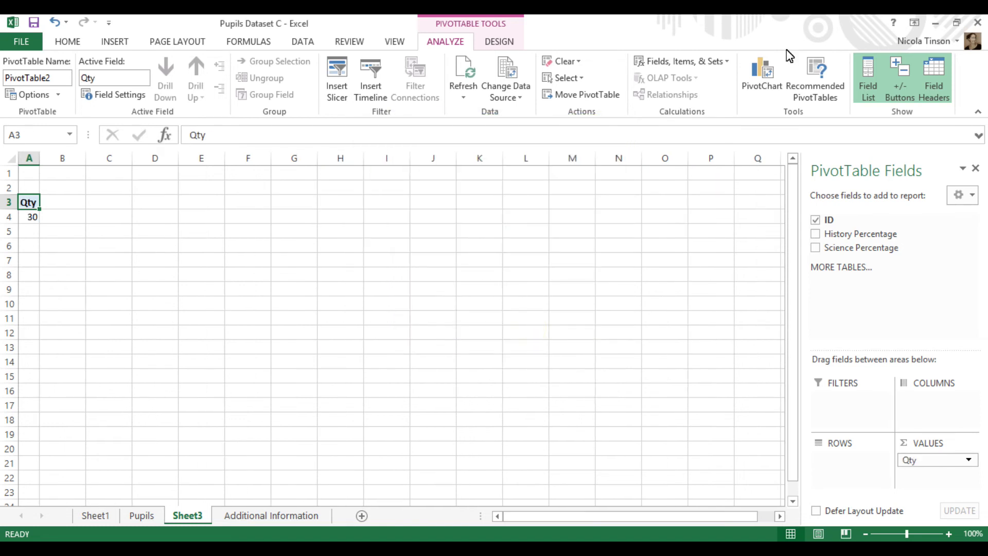
Add a record with ID 31 in cell A32, below the last row on the Additional Information sheet.
left_click(302, 517)
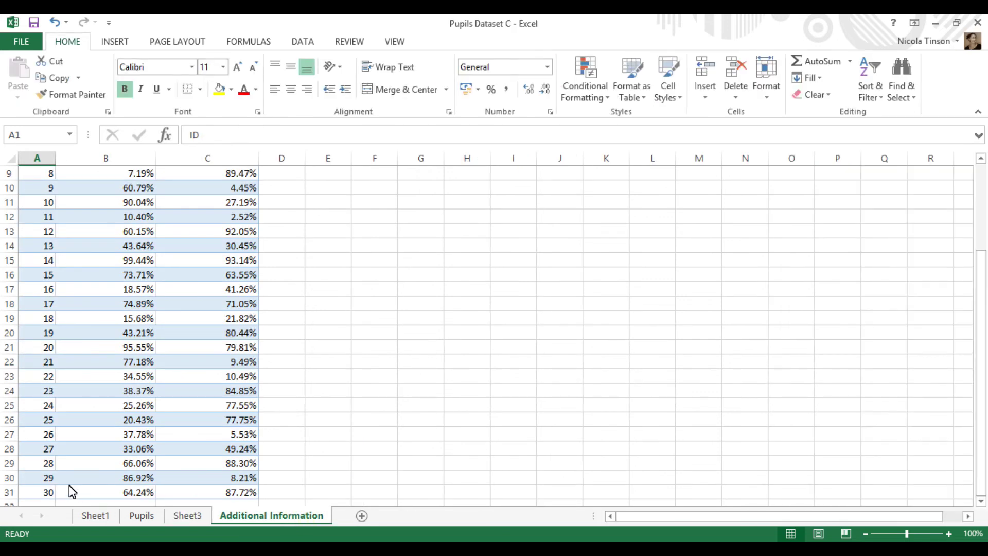
left_click(46, 495)
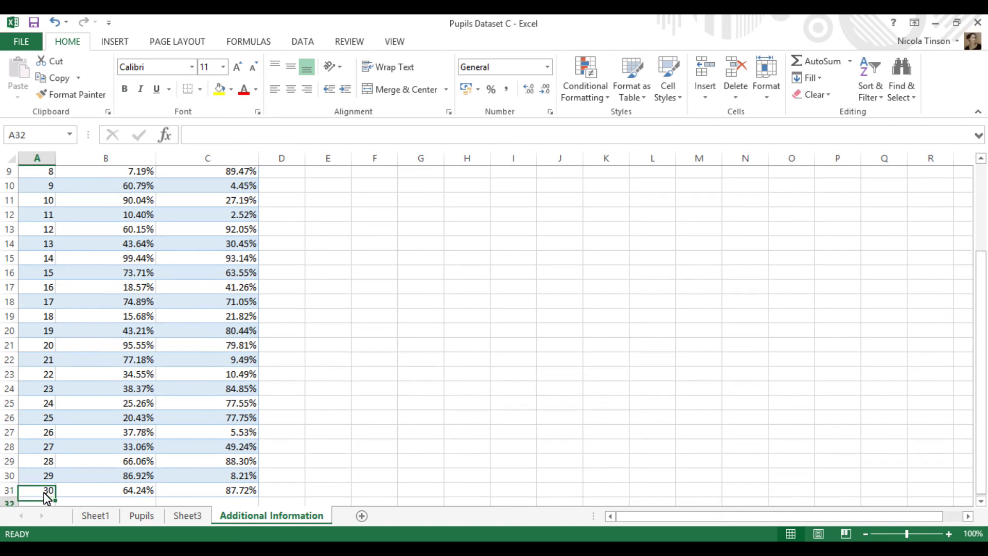
key("Down")
type("31")
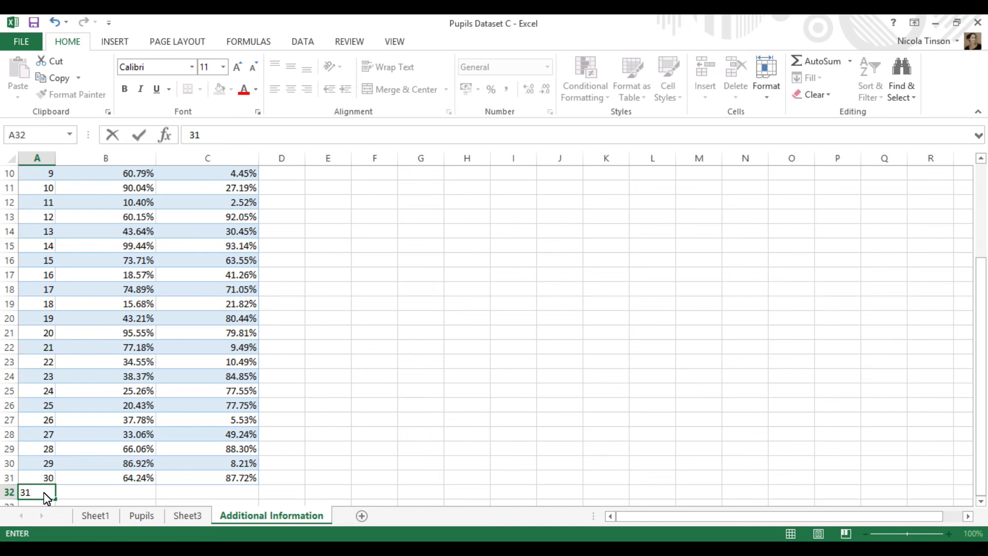
key("Return")
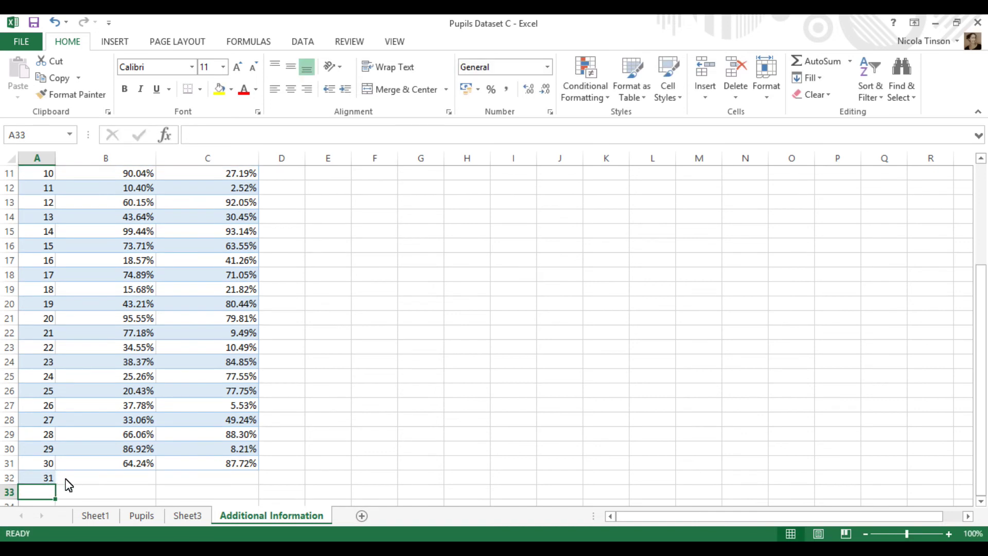
Add a new row with ID 31 at the end of the table on the Pupils sheet.
left_click(141, 515)
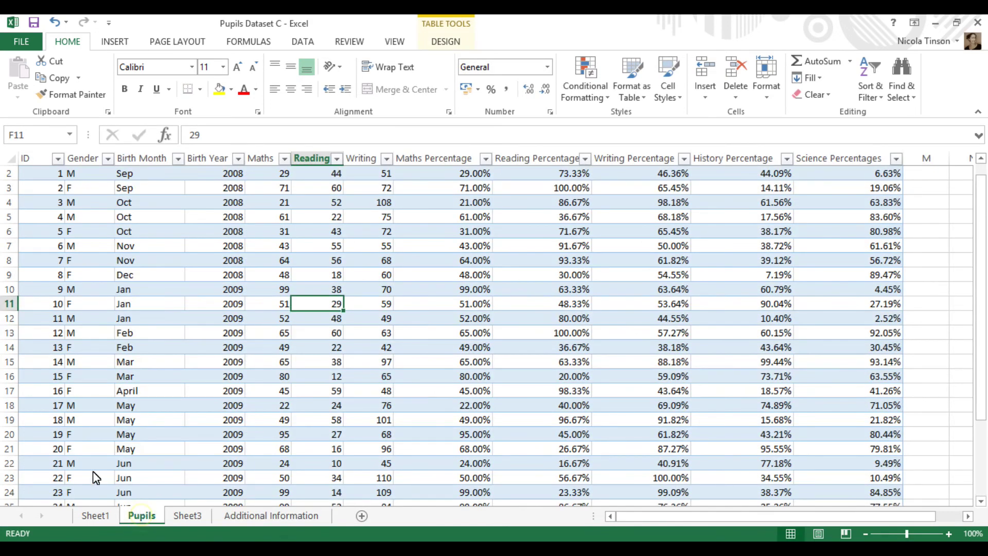
left_click(60, 466)
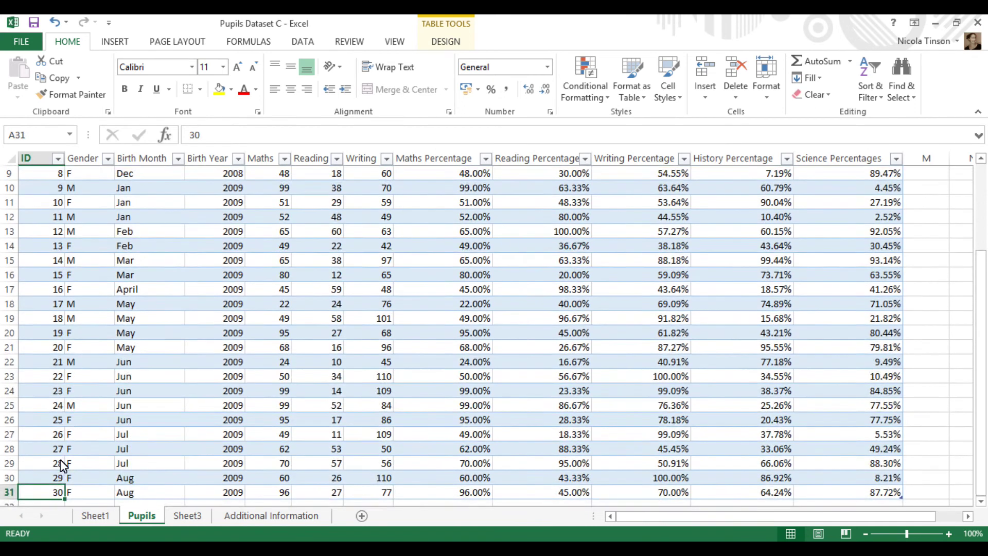
key("Down")
type("31")
key("Return")
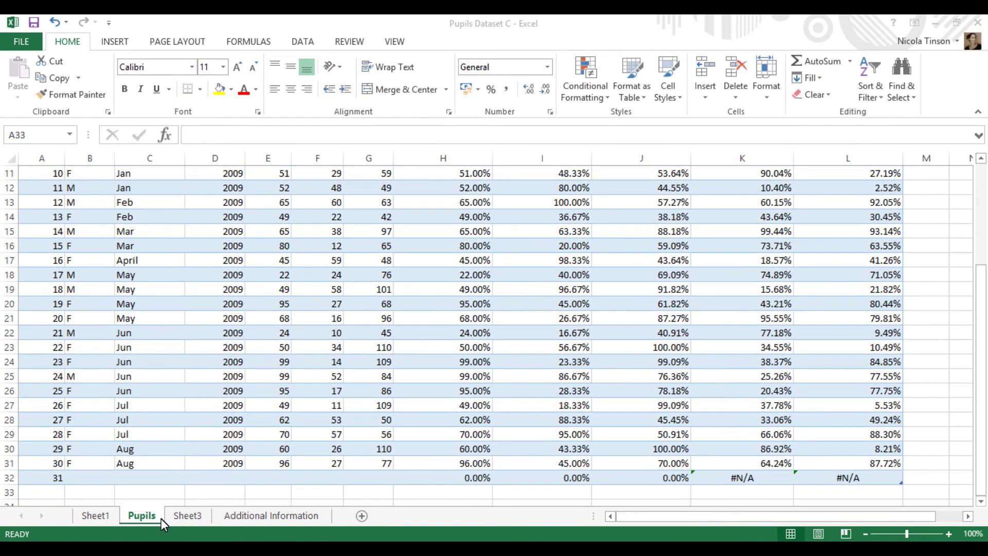
Refresh the gender PivotTable on Sheet1 and select the quantity of its blank row.
left_click(98, 515)
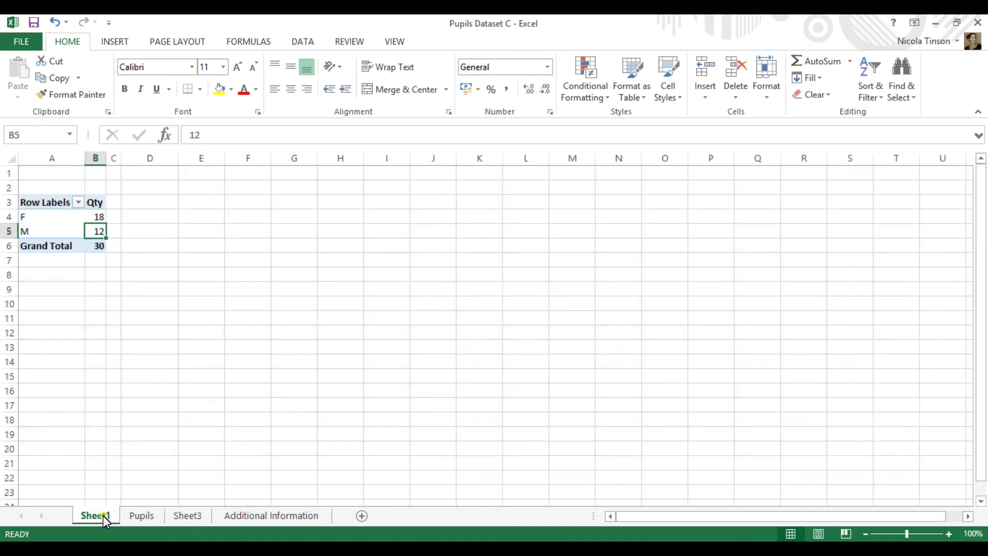
right_click(92, 218)
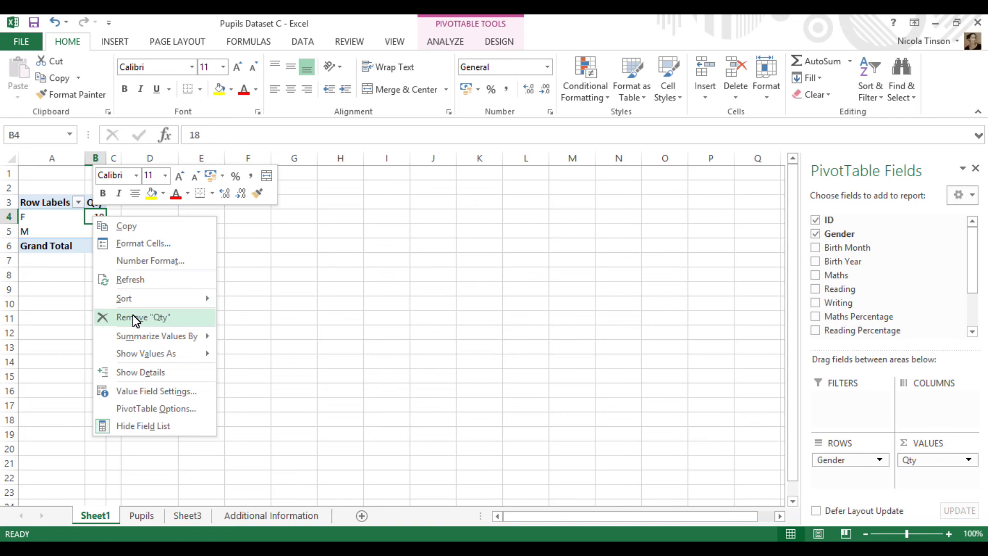
left_click(150, 278)
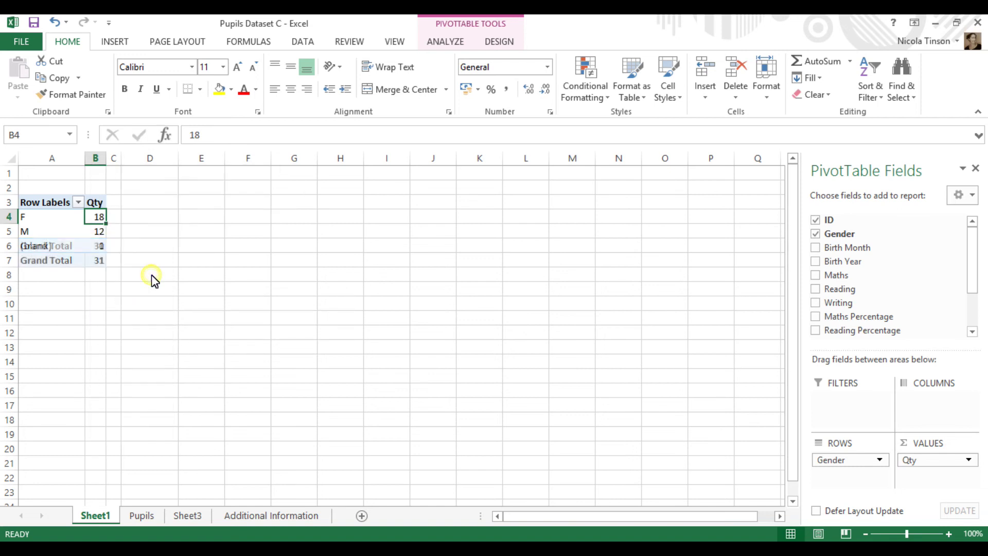
left_click(91, 247)
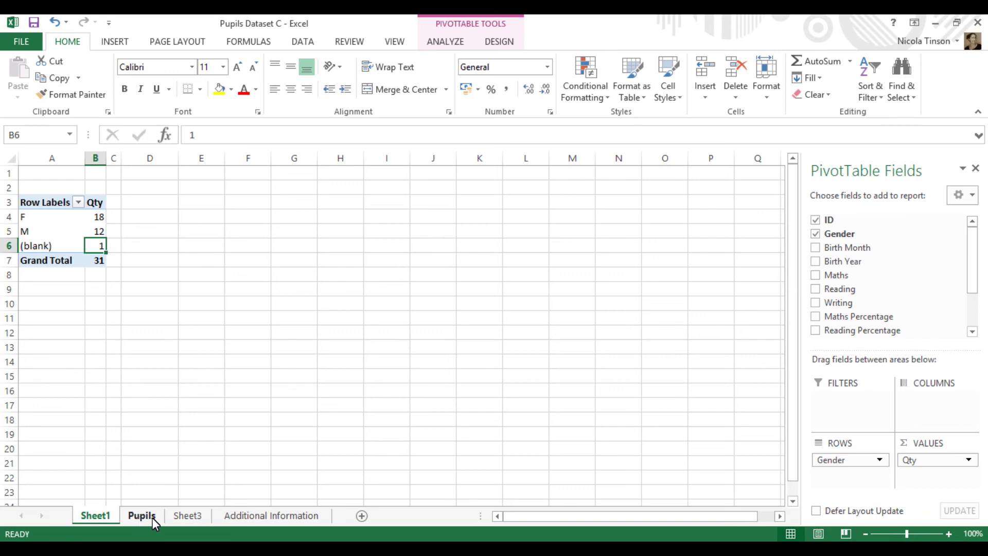
Refresh the range-based PivotTable on Sheet3 and select its Qty value.
left_click(189, 517)
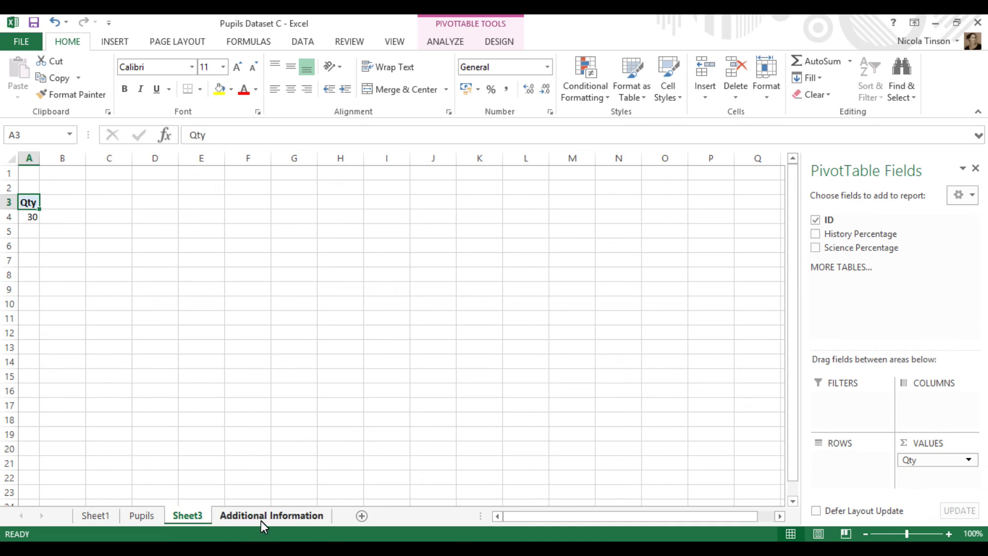
left_click(33, 218)
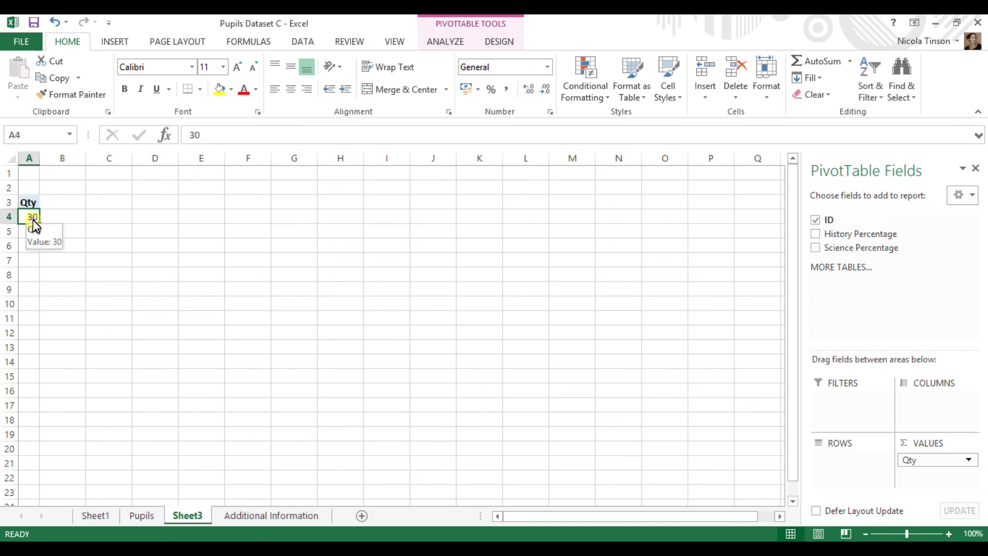
right_click(33, 219)
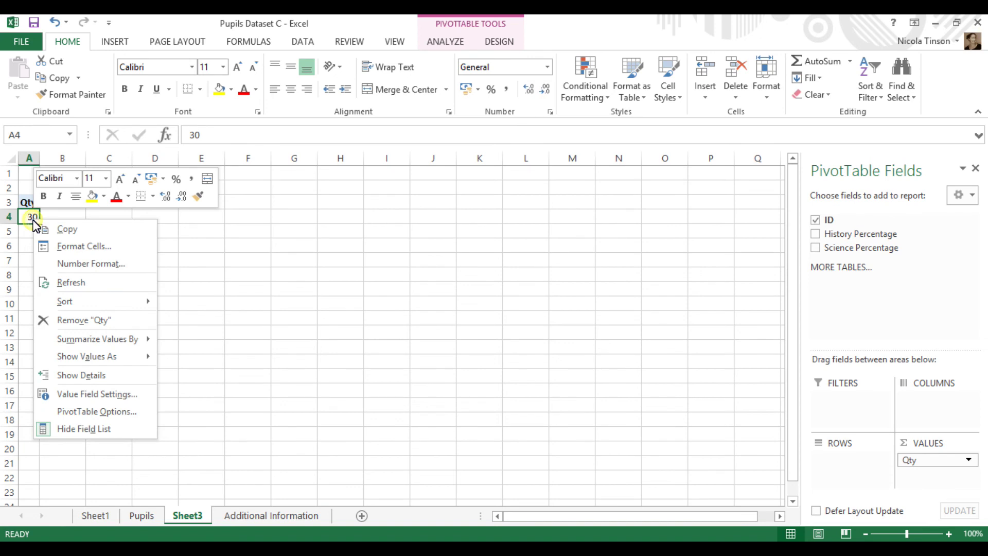
left_click(95, 287)
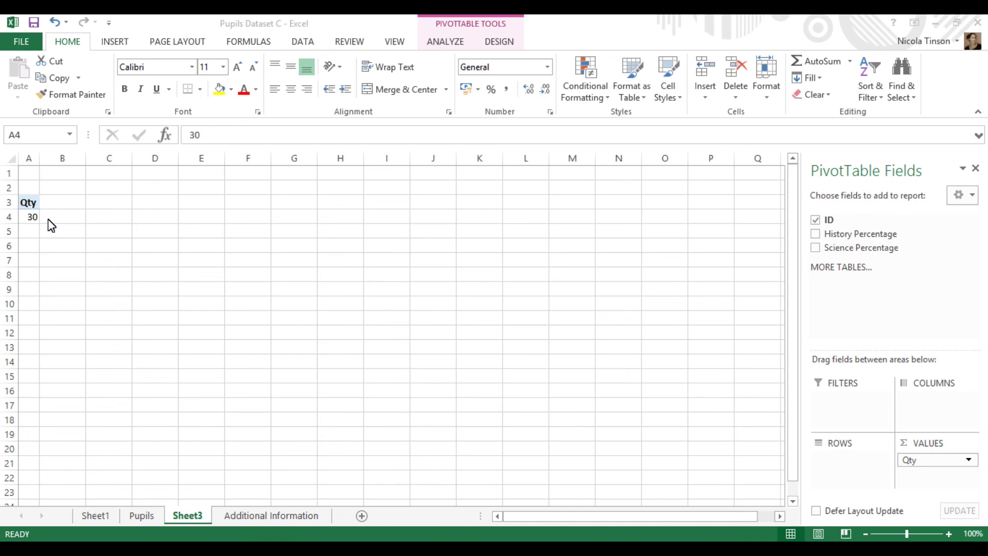
left_click(31, 216)
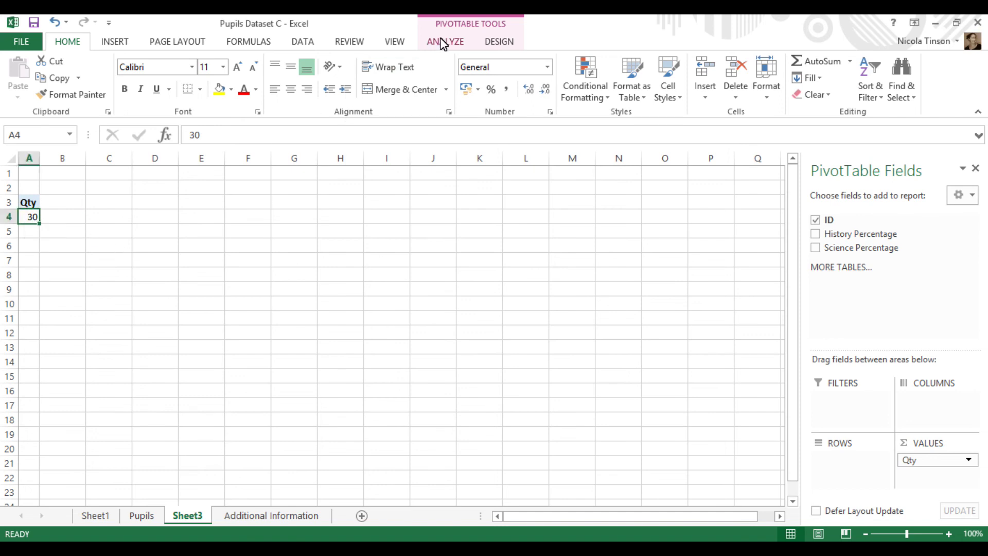
Change the data source of the Sheet3 PivotTable to the range 'Additional Information'!$A$1:$C$32.
left_click(453, 41)
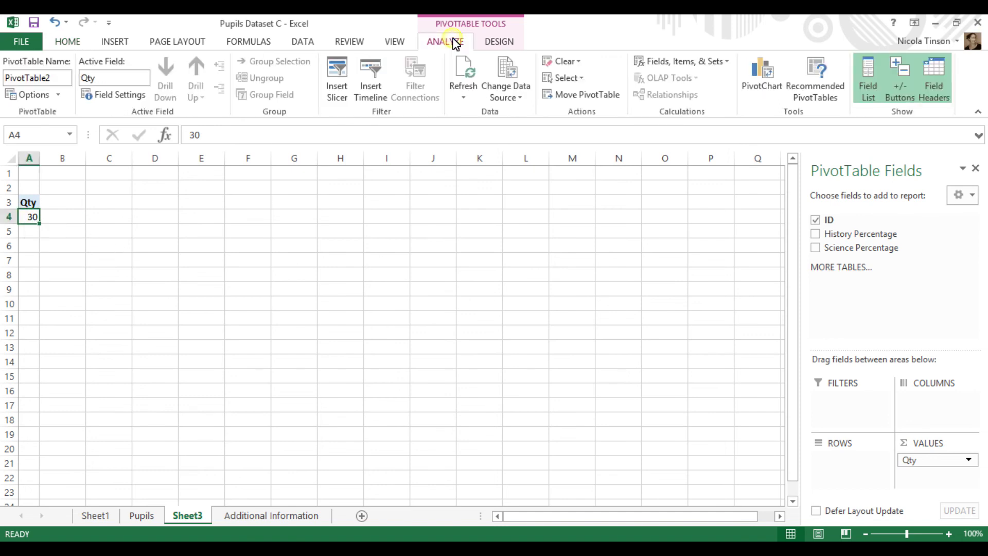
left_click(517, 98)
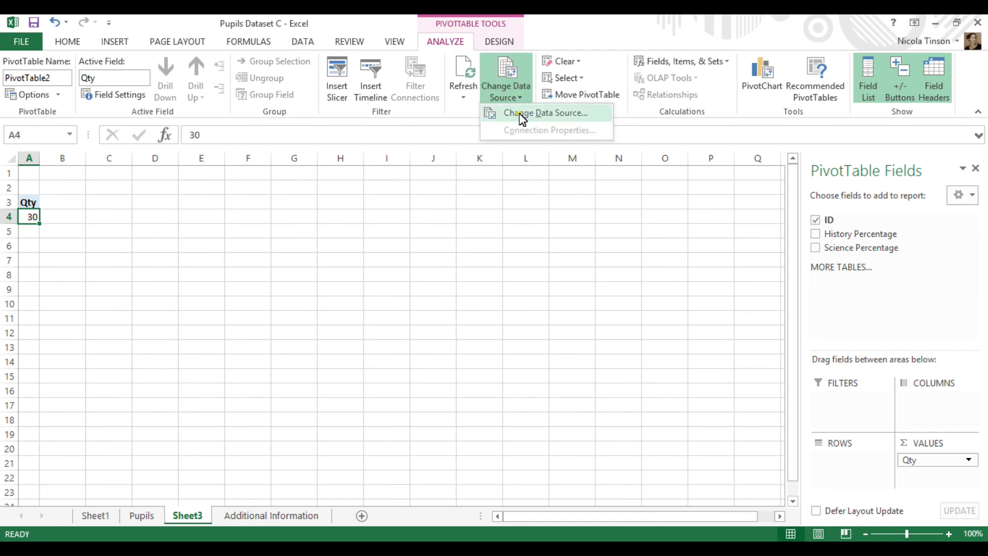
left_click(521, 115)
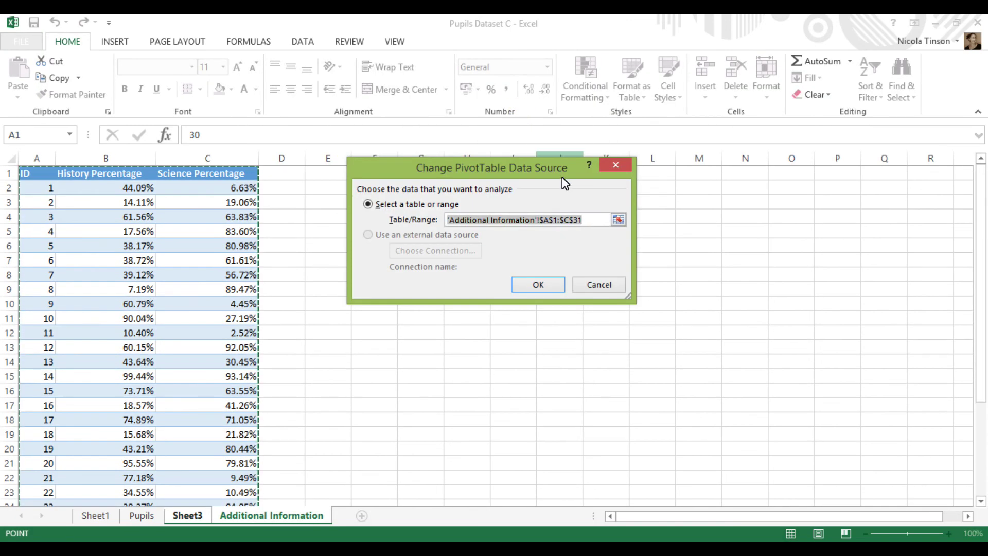
left_click_drag(981, 249, 982, 361)
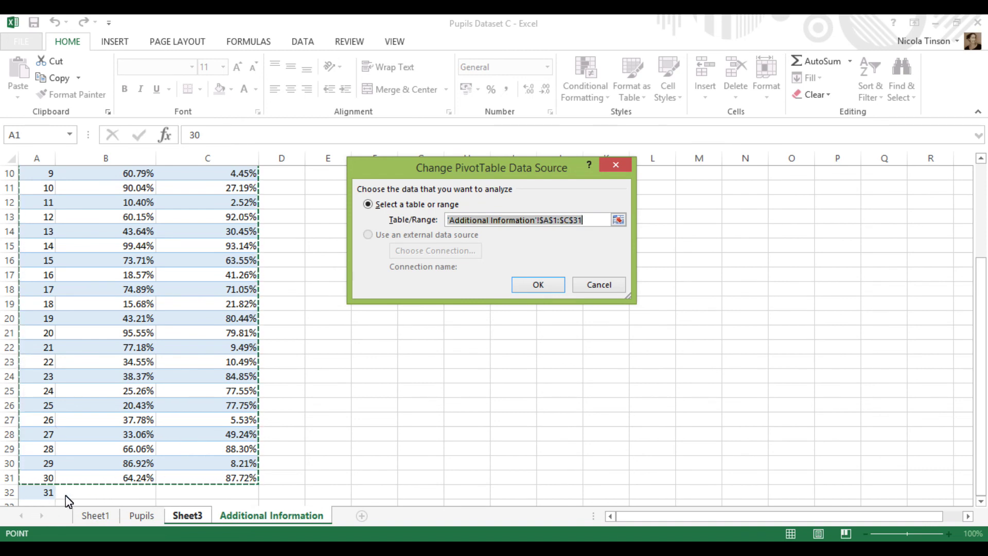
left_click(592, 221)
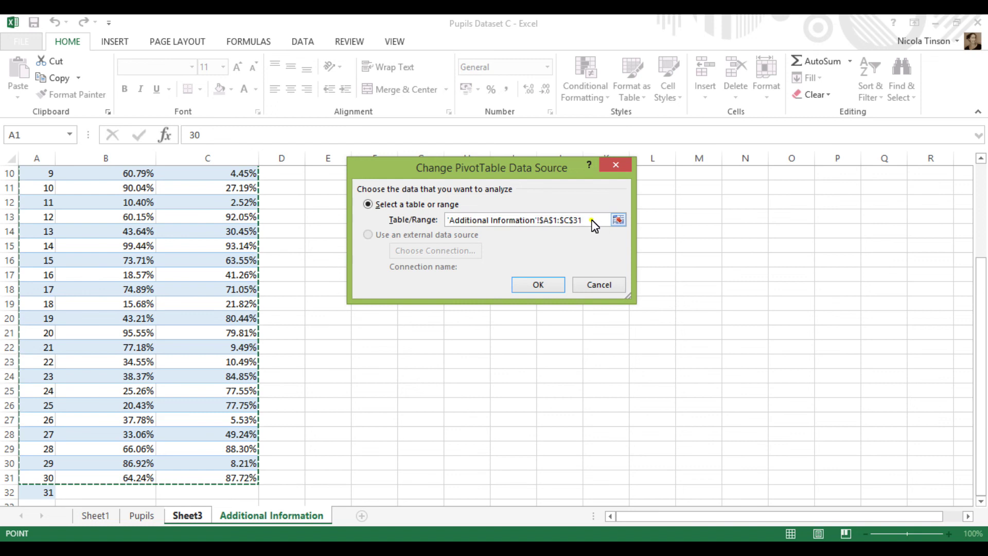
key("BackSpace")
type("2")
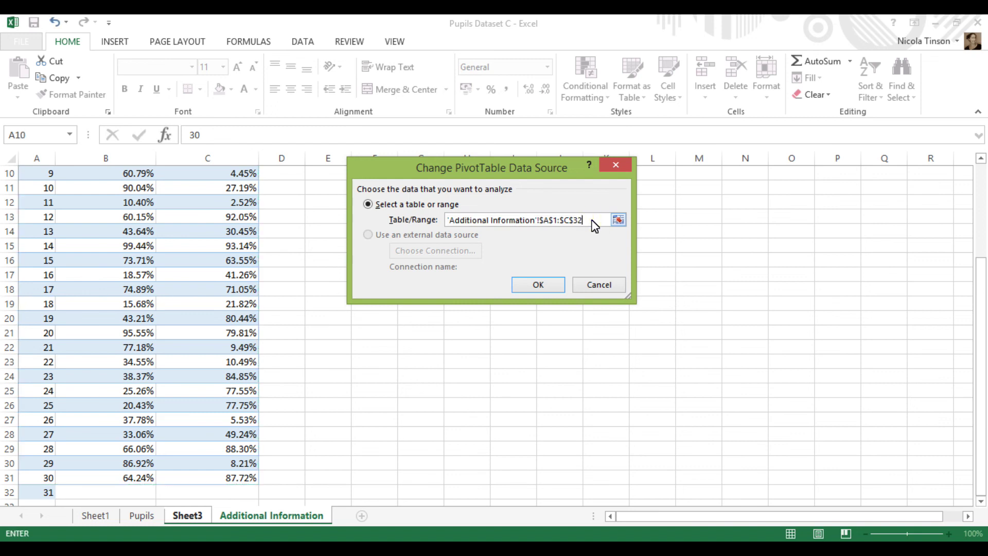
left_click(539, 284)
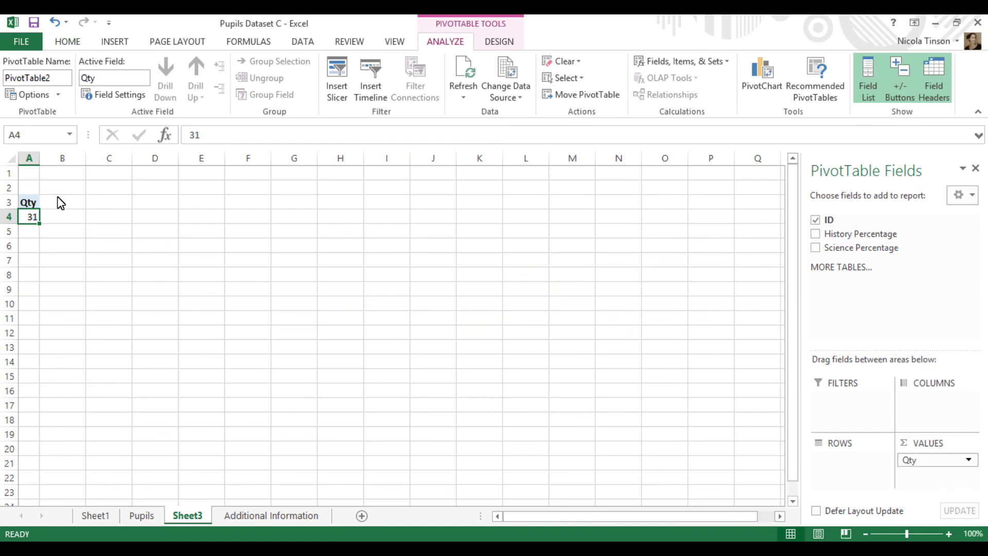